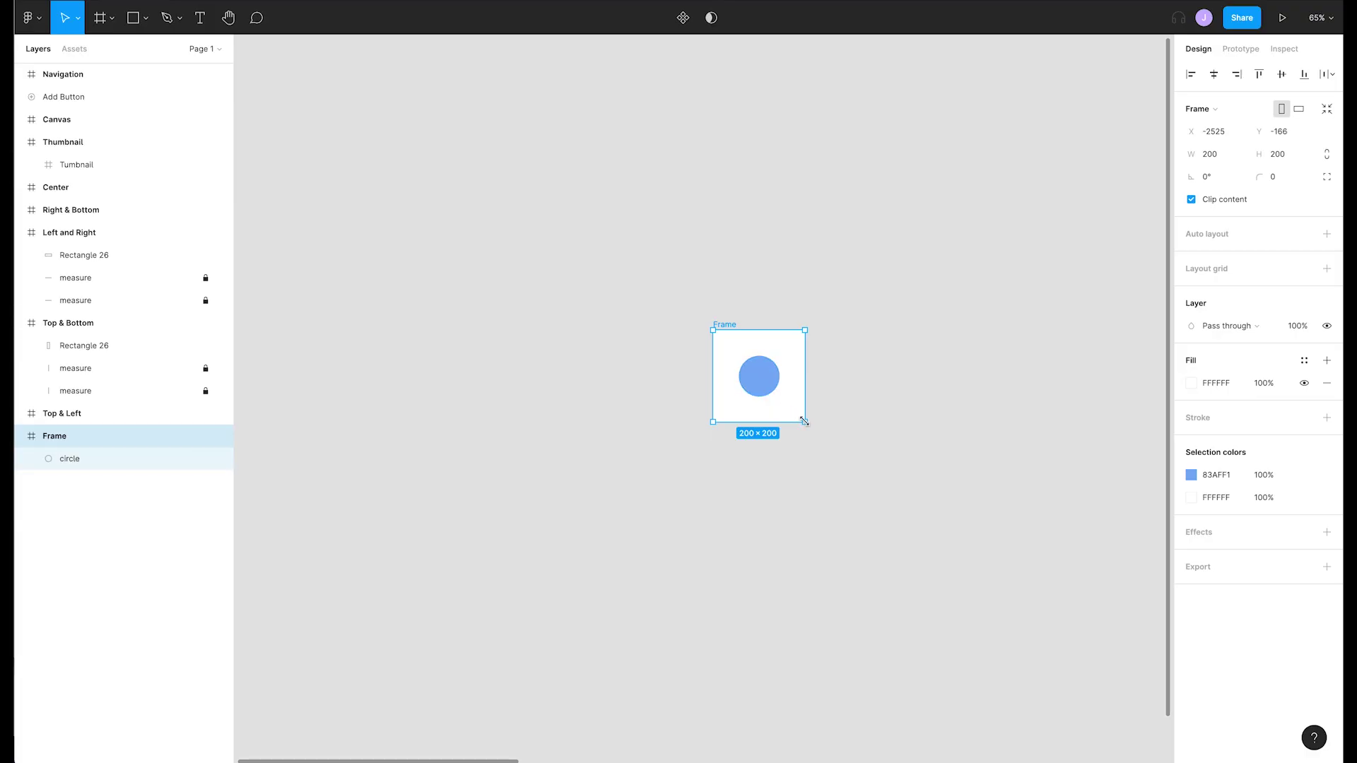
Resize the sample frame around the circle and deselect it
{"action": "left_click_drag", "start_coordinate": [830, 480], "coordinate": [808, 423]}
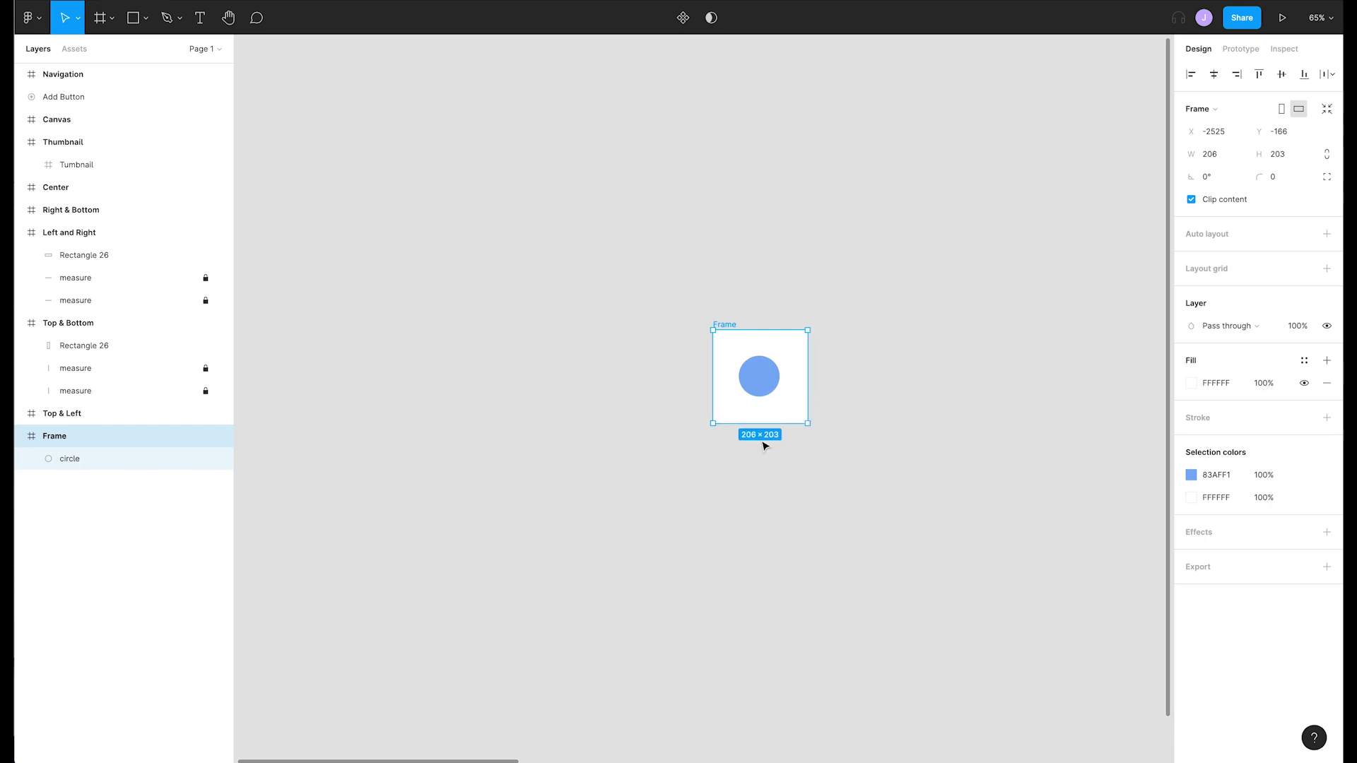
{"action": "left_click", "coordinate": [883, 445]}
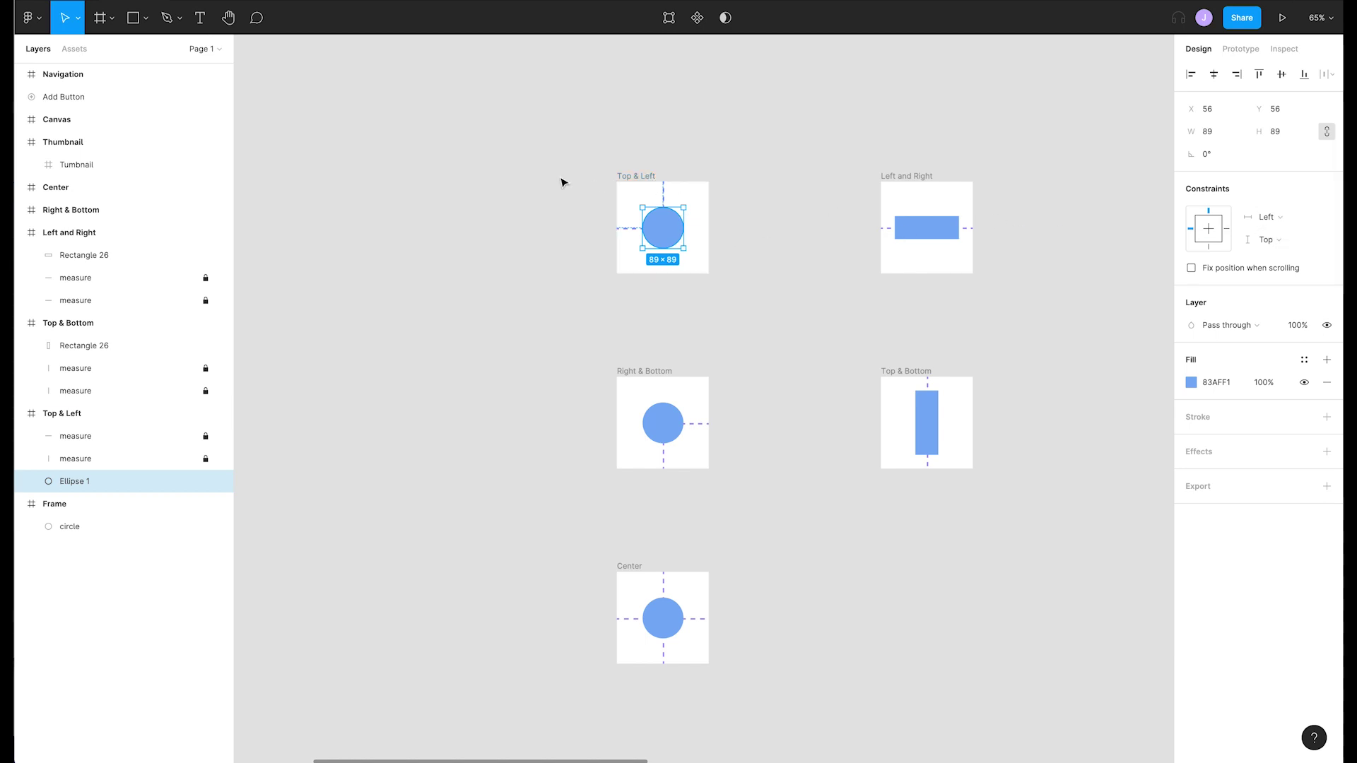
Enlarge the Top & Left frame to test its circle's Left/Top constraints
{"action": "left_click", "coordinate": [652, 176]}
{"action": "mouse_move", "coordinate": [709, 272]}
{"action": "left_mouse_down"}
{"action": "mouse_move", "coordinate": [740, 291]}
{"action": "mouse_move", "coordinate": [721, 275]}
{"action": "left_mouse_up"}
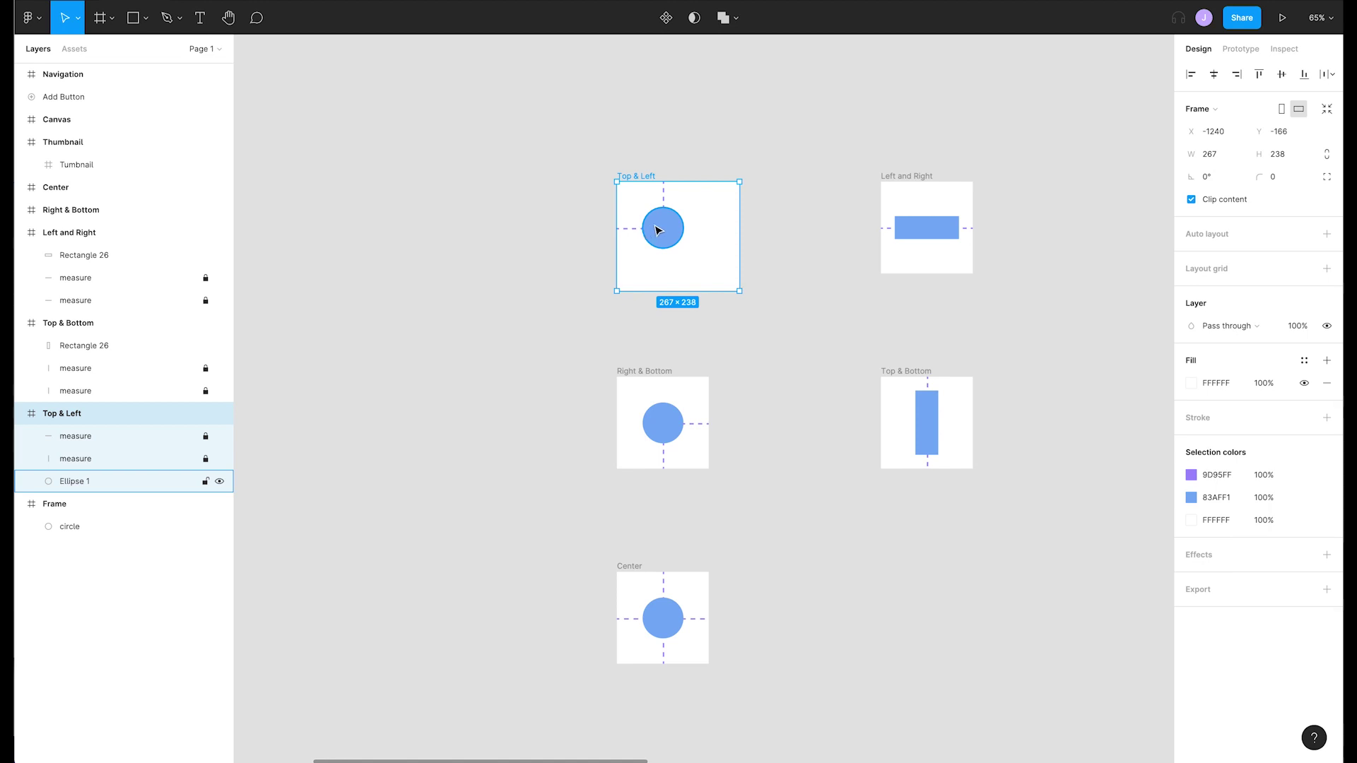
{"action": "left_click_drag", "start_coordinate": [618, 194], "coordinate": [596, 182]}
Pin the Right & Bottom circle to Right and Bottom, then resize its frame to test
{"action": "left_click", "coordinate": [663, 423]}
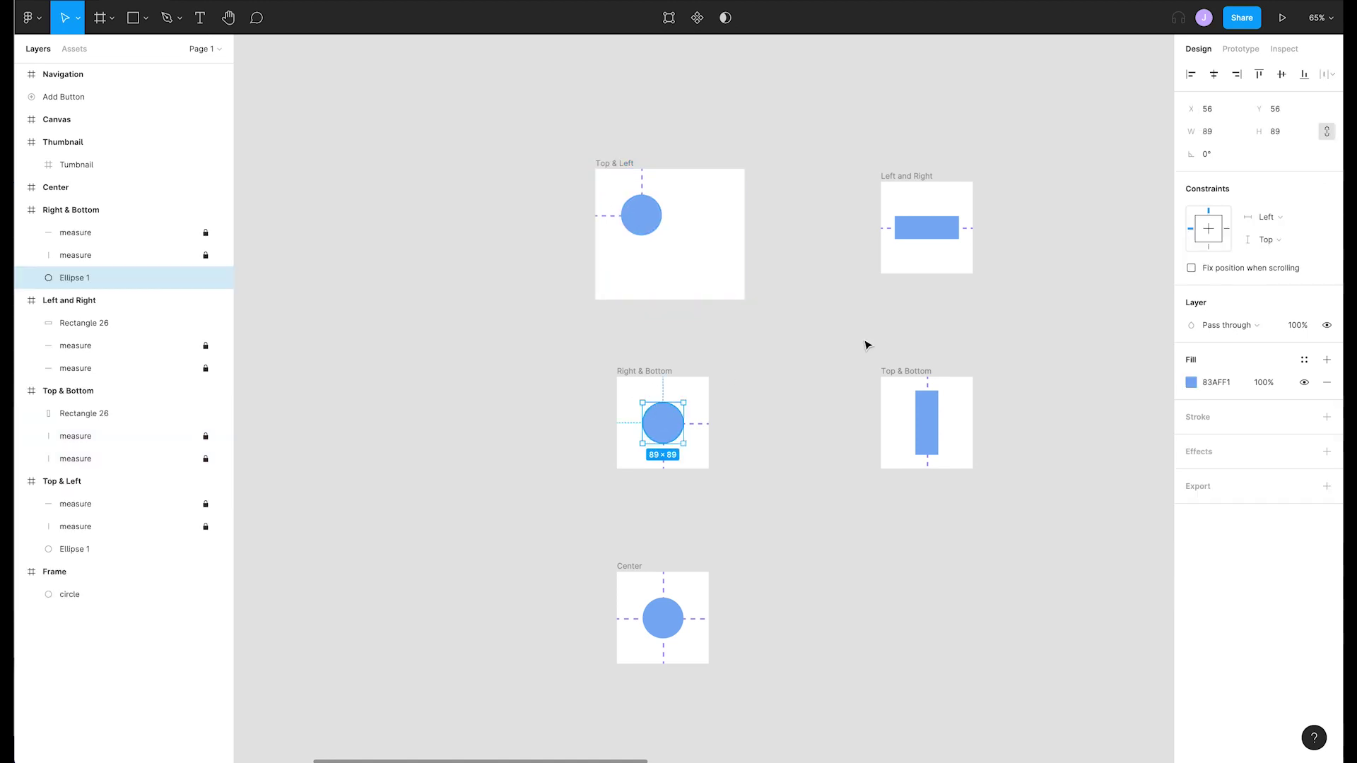
{"action": "left_click", "coordinate": [1266, 222]}
{"action": "left_click", "coordinate": [1271, 227]}
{"action": "left_click", "coordinate": [1266, 239]}
{"action": "left_click", "coordinate": [1271, 252]}
{"action": "left_click", "coordinate": [657, 376]}
{"action": "mouse_move", "coordinate": [708, 468]}
{"action": "left_mouse_down"}
{"action": "mouse_move", "coordinate": [736, 500]}
{"action": "mouse_move", "coordinate": [715, 469]}
{"action": "left_mouse_up"}
Set the Center circle's constraints to Center/Center and resize its frame to test
{"action": "scroll", "coordinate": [715, 469], "scroll_direction": "down", "scroll_amount": 1}
{"action": "left_click", "coordinate": [663, 601]}
{"action": "left_click", "coordinate": [1283, 224]}
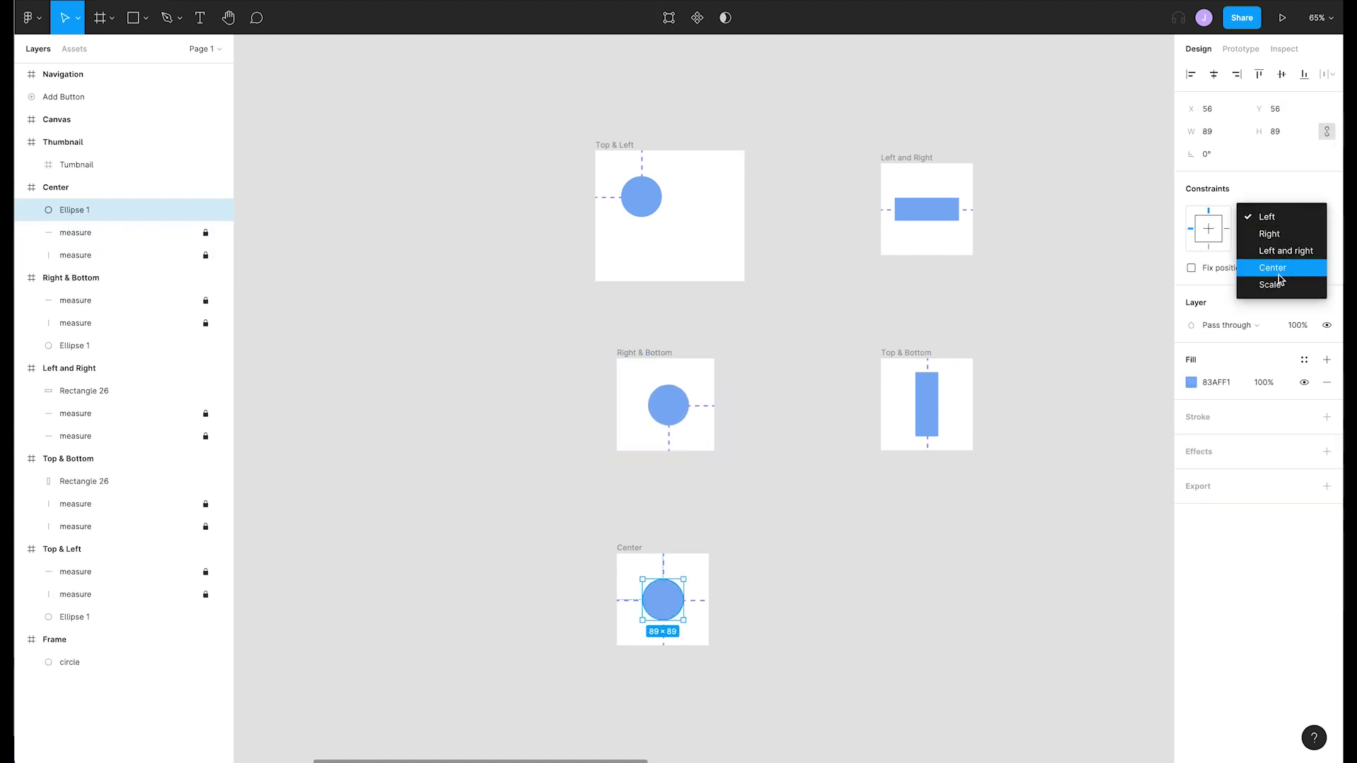
{"action": "left_click", "coordinate": [1272, 267]}
{"action": "left_click", "coordinate": [1269, 240]}
{"action": "left_click", "coordinate": [1272, 290]}
{"action": "left_click", "coordinate": [633, 556]}
{"action": "scroll", "coordinate": [678, 574], "scroll_direction": "down", "scroll_amount": 2}
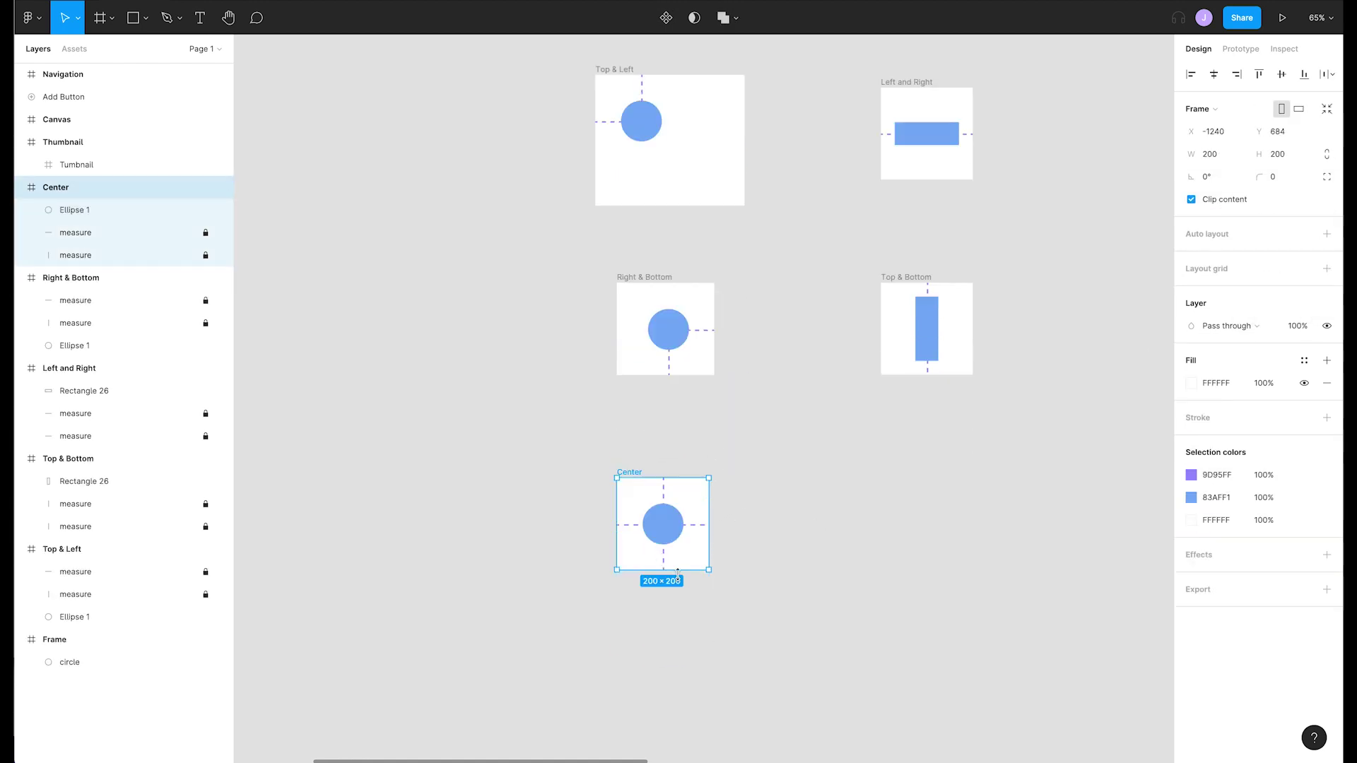
{"action": "mouse_move", "coordinate": [705, 573]}
{"action": "left_mouse_down"}
{"action": "mouse_move", "coordinate": [747, 603]}
{"action": "mouse_move", "coordinate": [787, 584]}
{"action": "mouse_move", "coordinate": [728, 645]}
{"action": "mouse_move", "coordinate": [709, 594]}
{"action": "left_mouse_up"}
Make the Left and Right bar stretch Left and right, then widen its frame to test
{"action": "scroll", "coordinate": [675, 427], "scroll_direction": "up", "scroll_amount": 4}
{"action": "scroll", "coordinate": [676, 427], "scroll_direction": "right", "scroll_amount": 3}
{"action": "left_click", "coordinate": [842, 292]}
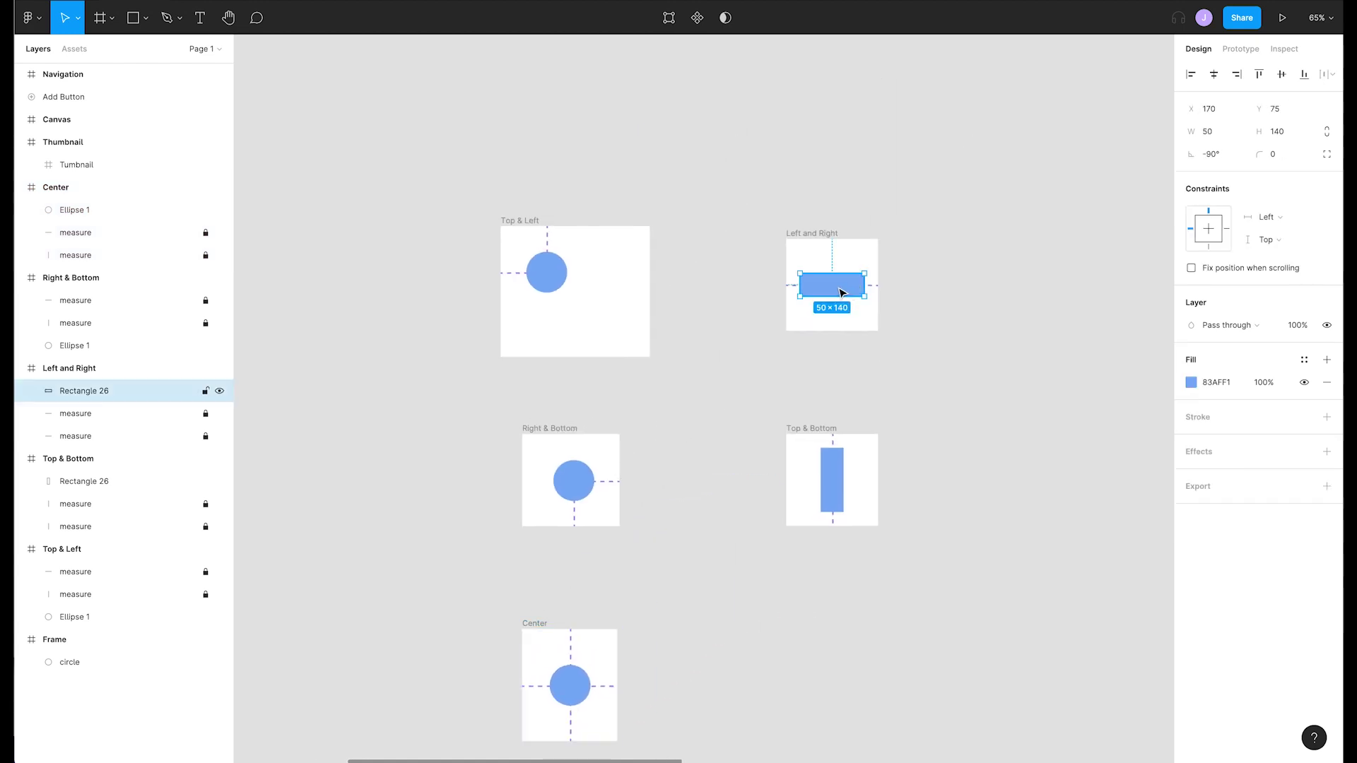
{"action": "left_click_drag", "start_coordinate": [960, 370], "coordinate": [808, 373]}
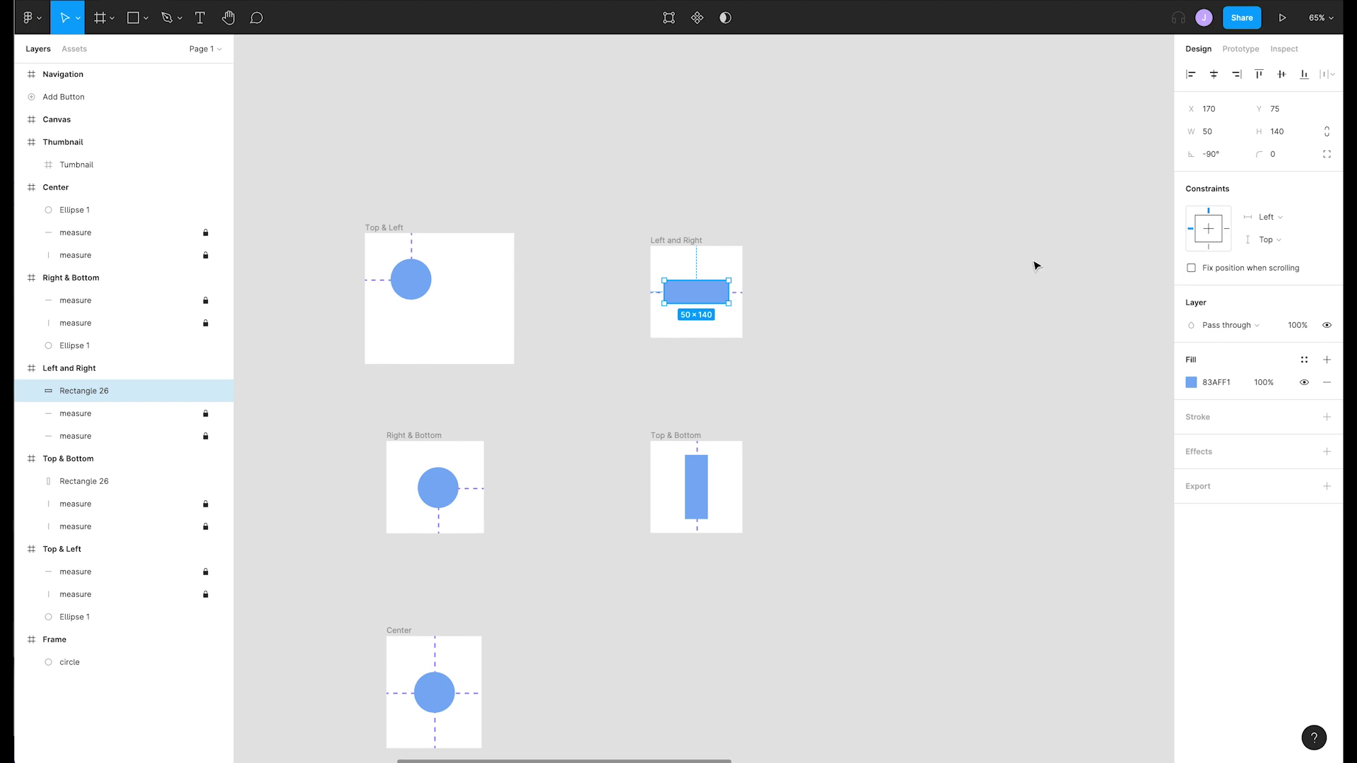
{"action": "left_click", "coordinate": [1305, 220]}
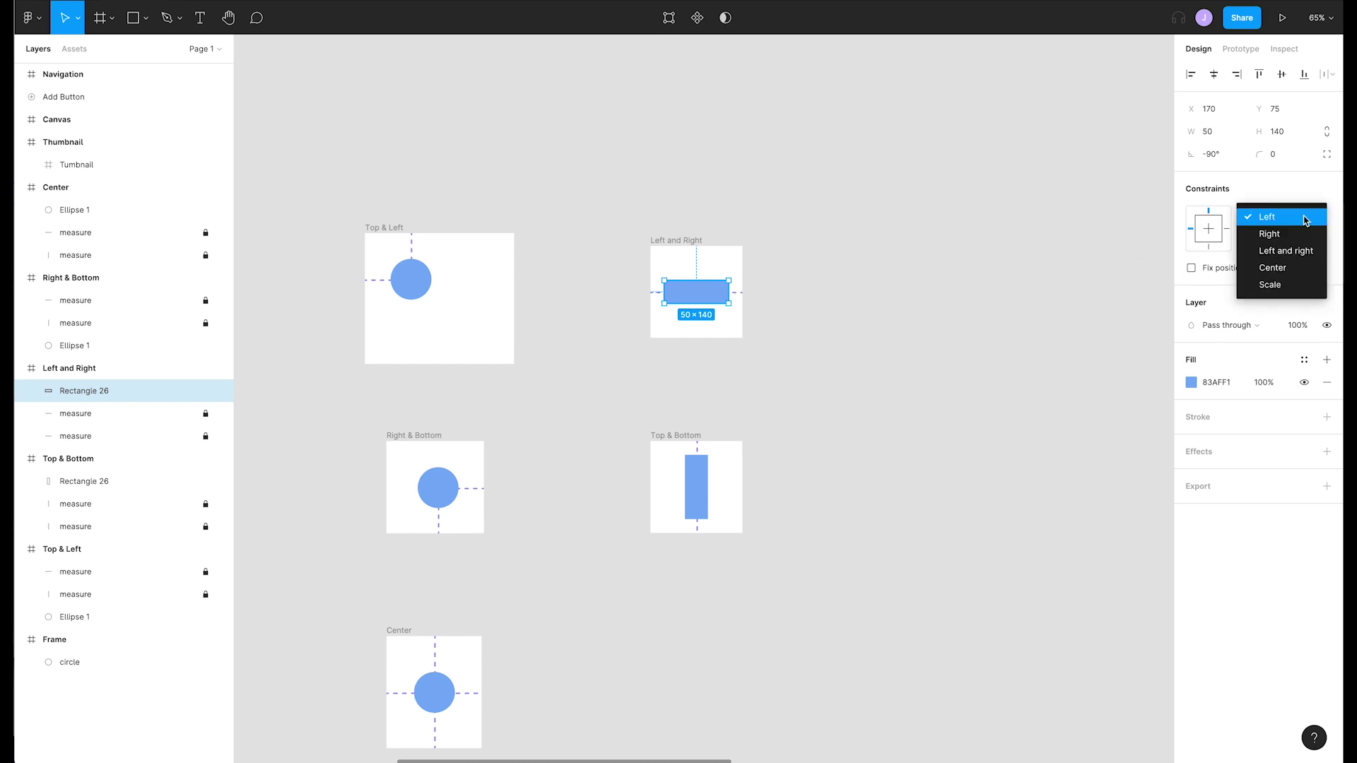
{"action": "left_click", "coordinate": [1280, 254]}
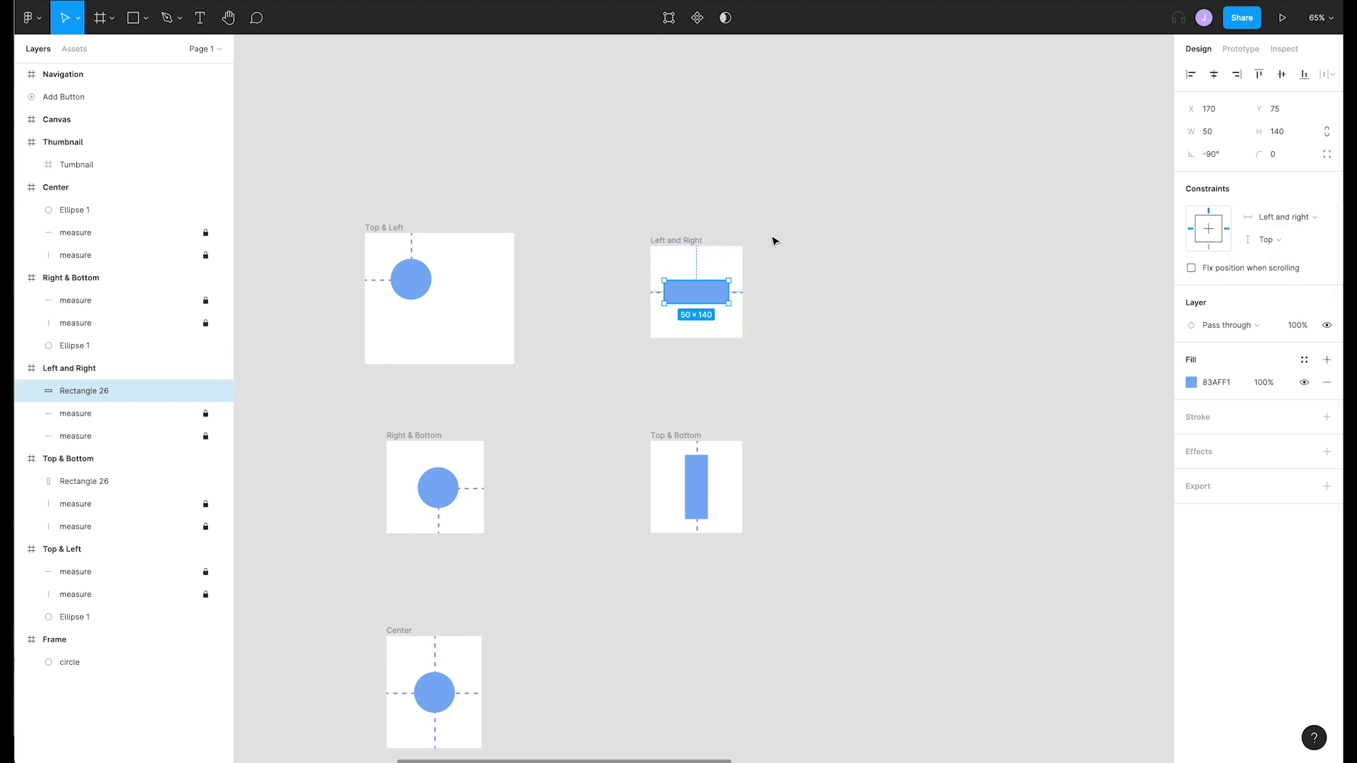
{"action": "left_click", "coordinate": [669, 256]}
{"action": "left_click_drag", "start_coordinate": [744, 292], "coordinate": [788, 325]}
Make the Top & Bottom bar stretch Top and bottom, then make its frame taller
{"action": "left_click", "coordinate": [703, 477]}
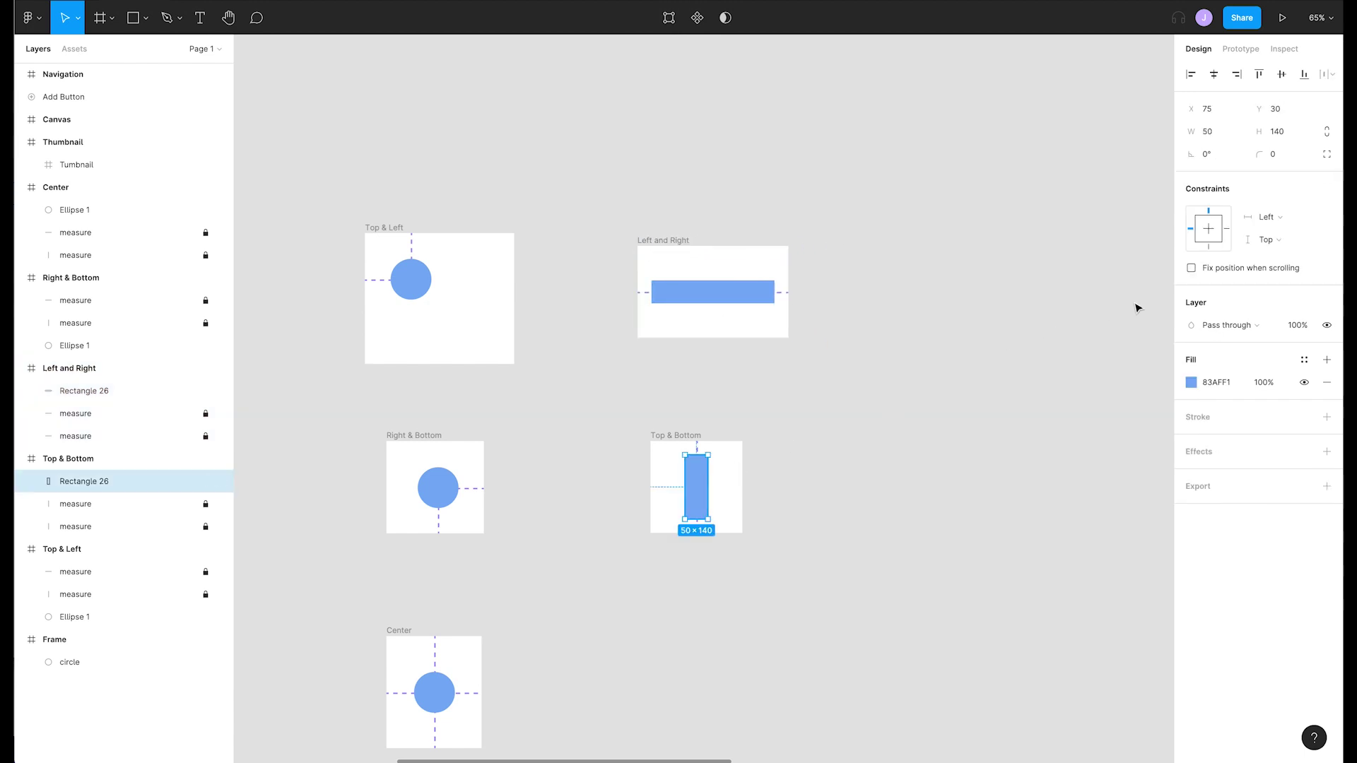
{"action": "left_click", "coordinate": [1274, 247]}
{"action": "left_click", "coordinate": [1283, 268]}
{"action": "left_click", "coordinate": [660, 443]}
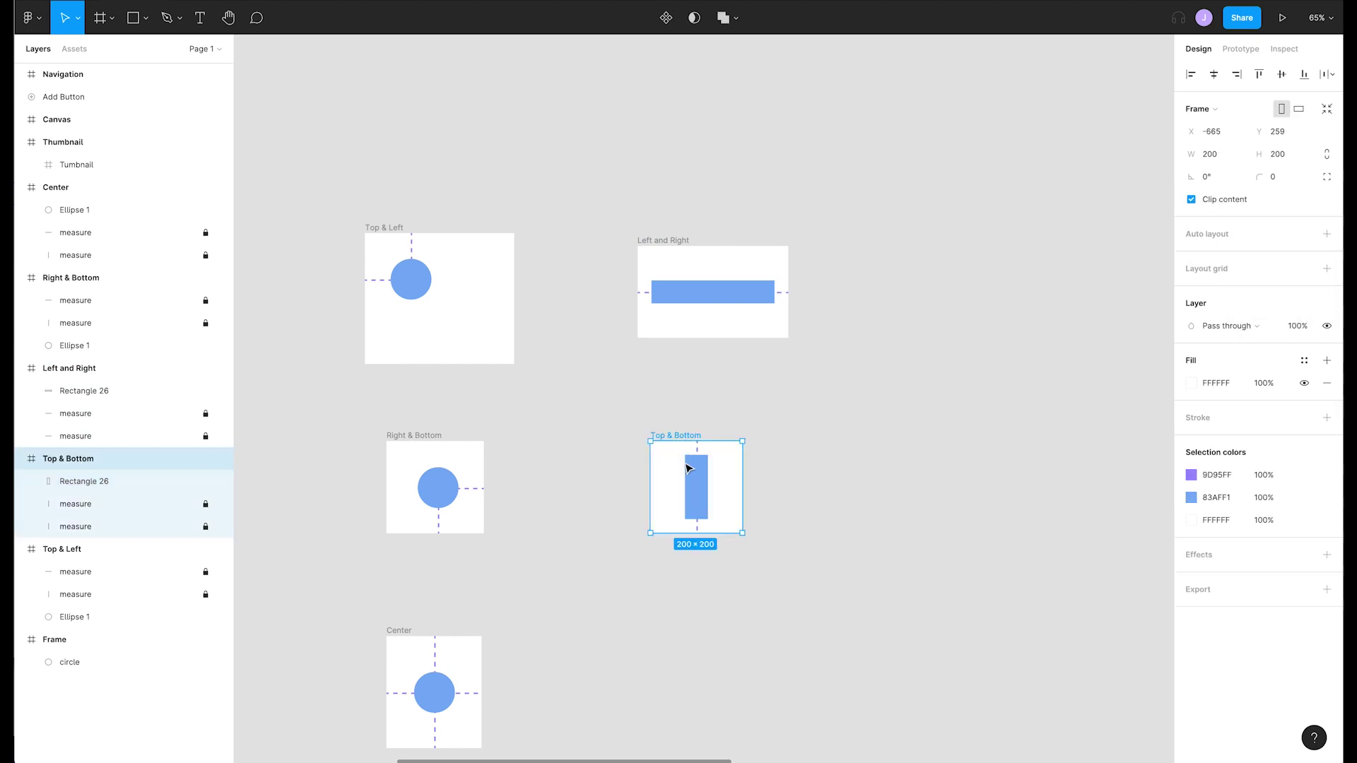
{"action": "scroll", "coordinate": [704, 527], "scroll_direction": "down", "scroll_amount": 1}
{"action": "mouse_move", "coordinate": [699, 518]}
{"action": "left_mouse_down"}
{"action": "mouse_move", "coordinate": [700, 614]}
{"action": "mouse_move", "coordinate": [699, 537]}
{"action": "left_mouse_up"}
Pan the canvas over to the Thumbnail frame
{"action": "left_click_drag", "start_coordinate": [909, 495], "coordinate": [376, 465]}
{"action": "scroll", "coordinate": [764, 485], "scroll_direction": "down", "scroll_amount": 2}
{"action": "scroll", "coordinate": [375, 464], "scroll_direction": "right", "scroll_amount": 3}
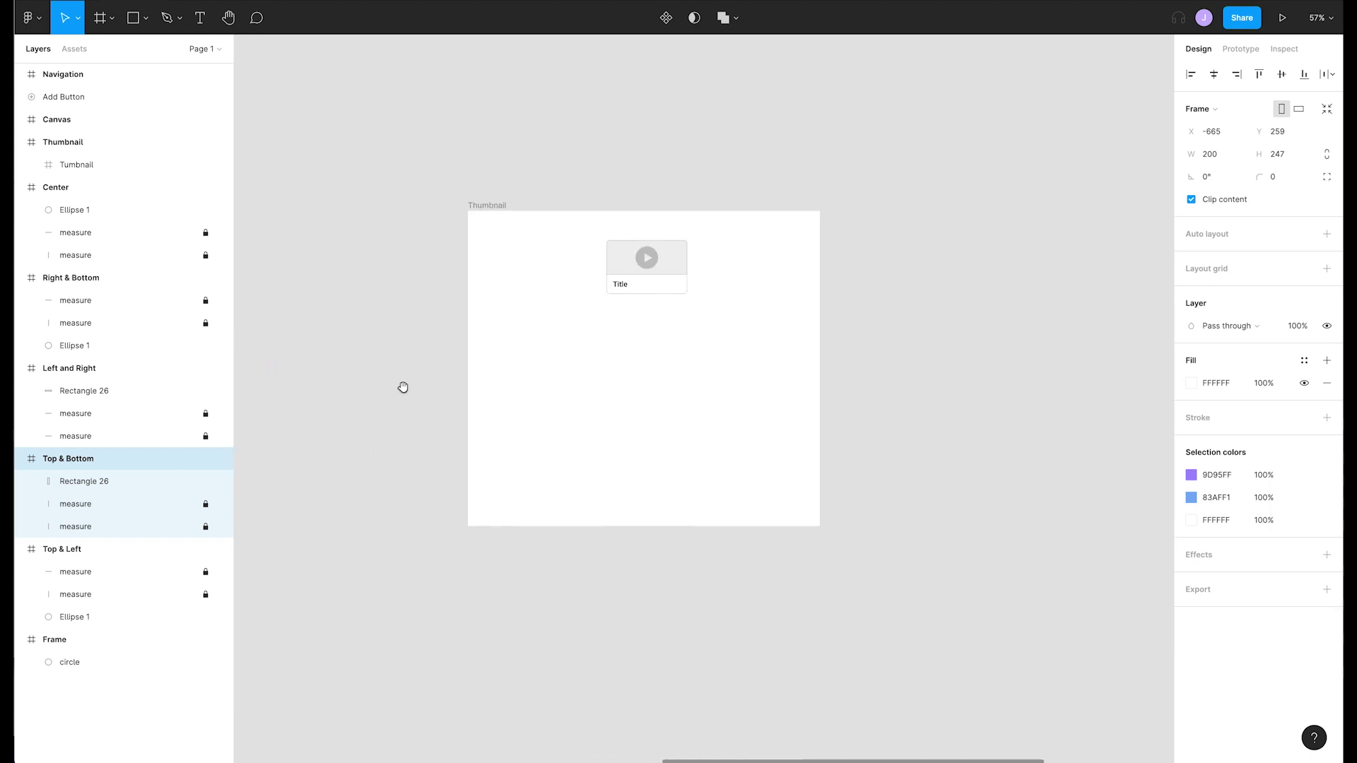
Zoom in on the Thumbnail frame, test a stretched duplicate of the video card, then delete it
{"action": "left_click_drag", "start_coordinate": [424, 176], "coordinate": [897, 595]}
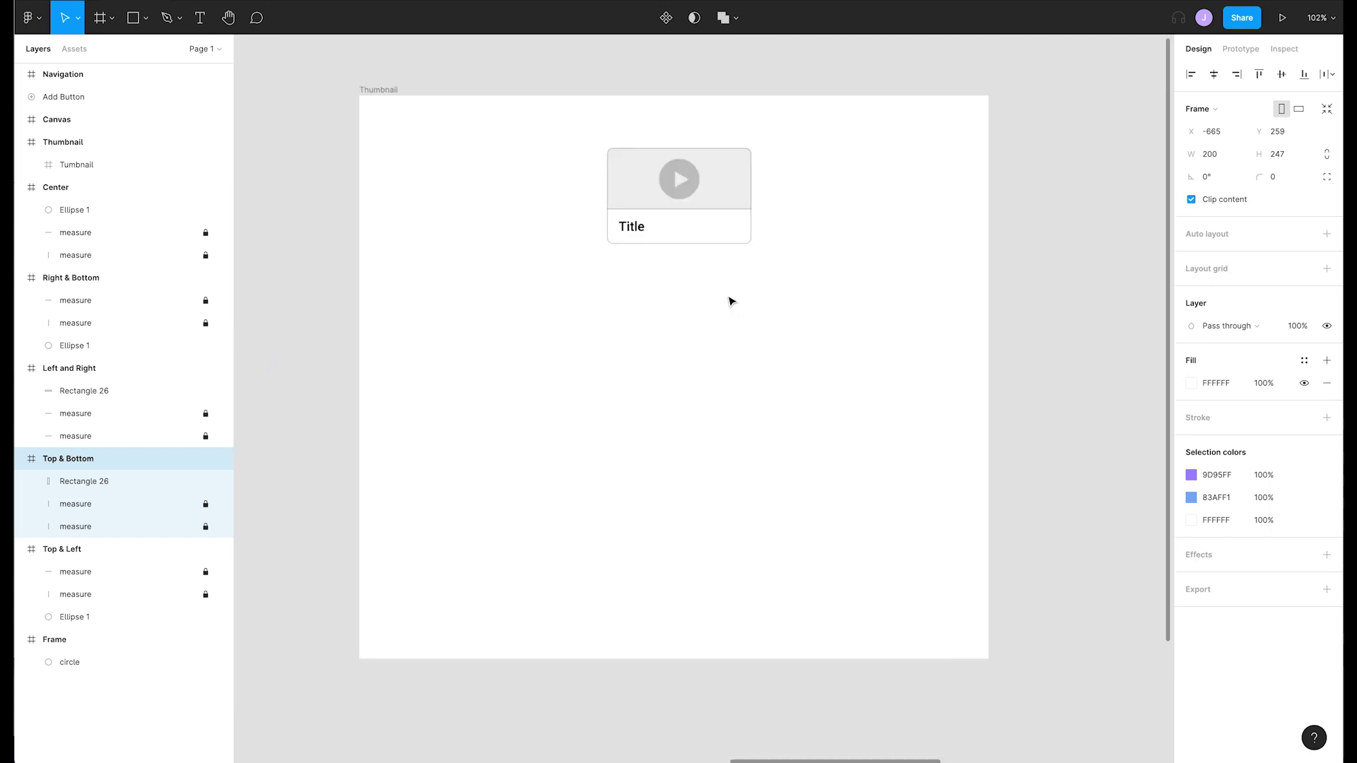
{"action": "left_click", "coordinate": [699, 226]}
{"action": "left_click_drag", "start_coordinate": [699, 225], "coordinate": [823, 386]}
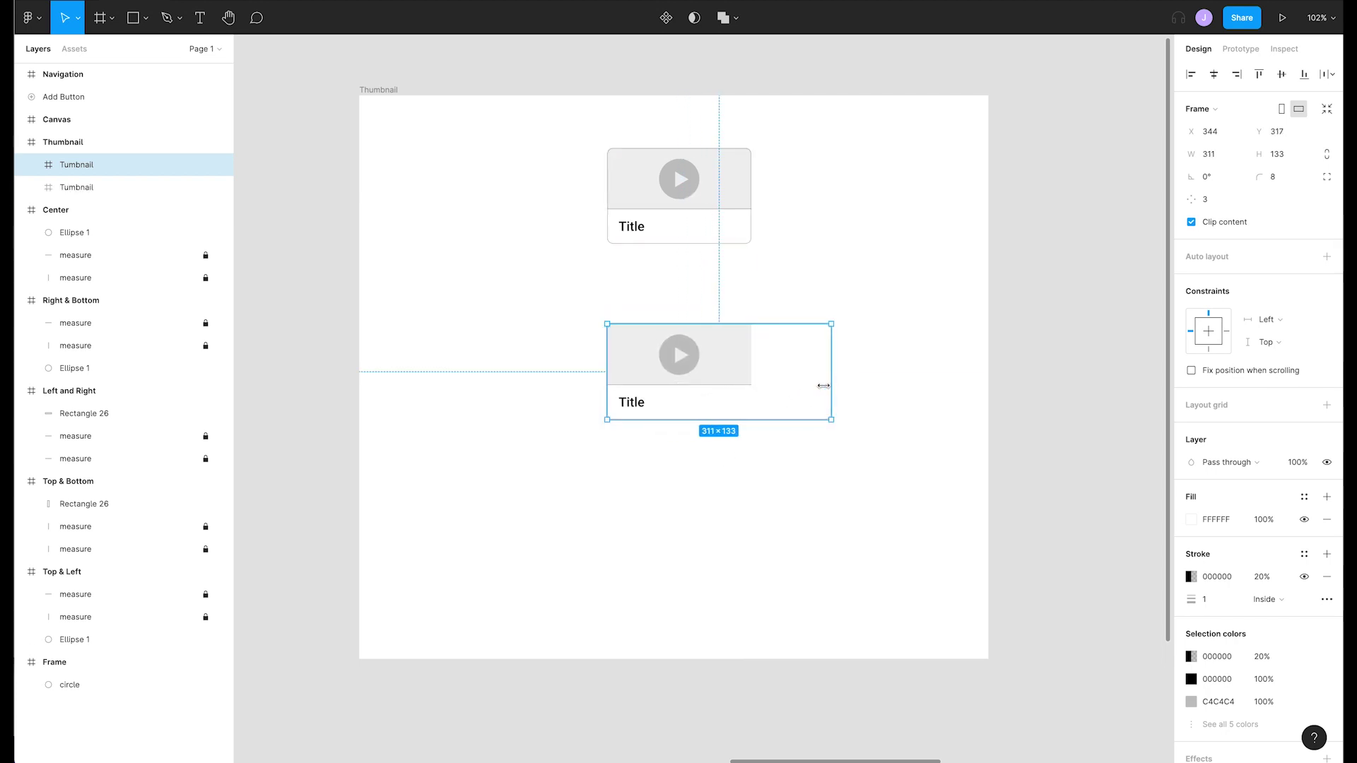
{"action": "left_click_drag", "start_coordinate": [748, 420], "coordinate": [740, 497]}
{"action": "key", "text": "Delete"}
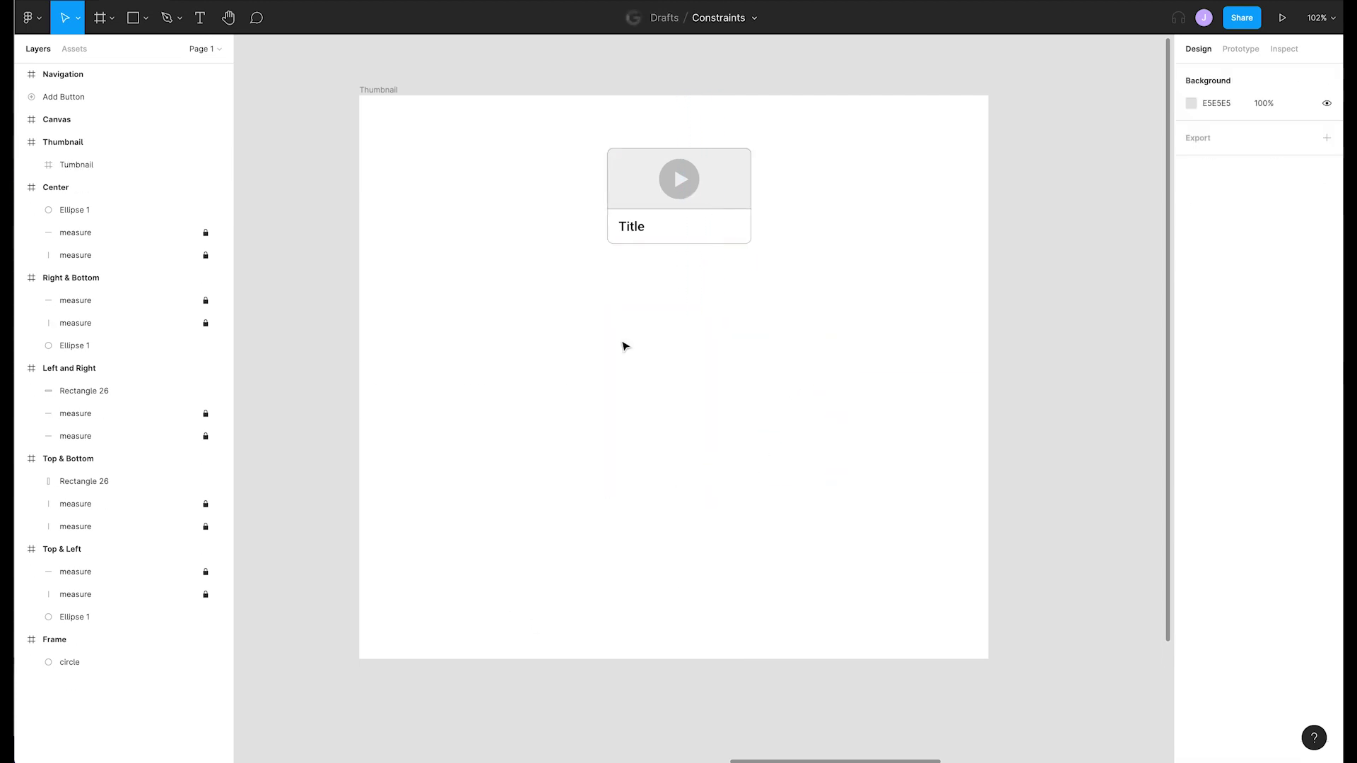
Set the card's media area to stretch Left and right and Top and bottom
{"action": "double_click", "coordinate": [631, 226]}
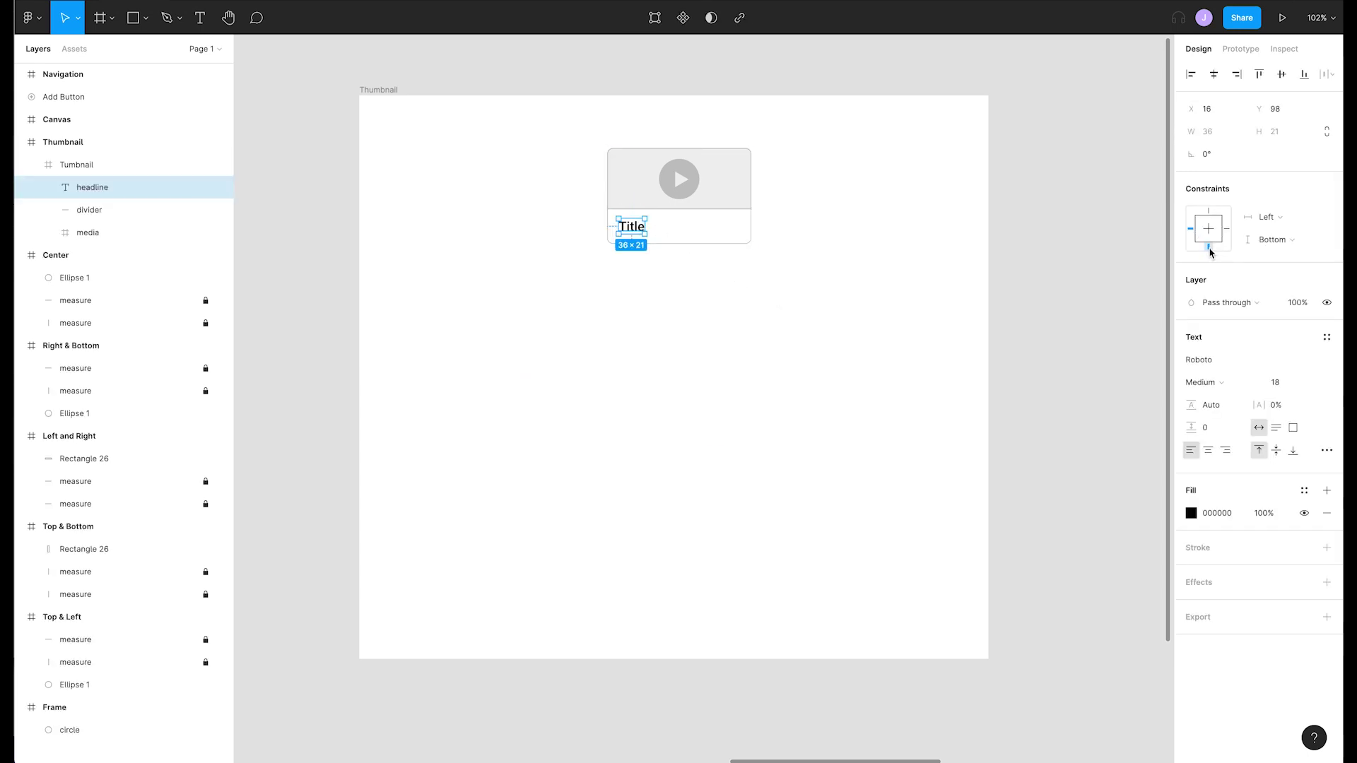
{"action": "left_click", "coordinate": [739, 211]}
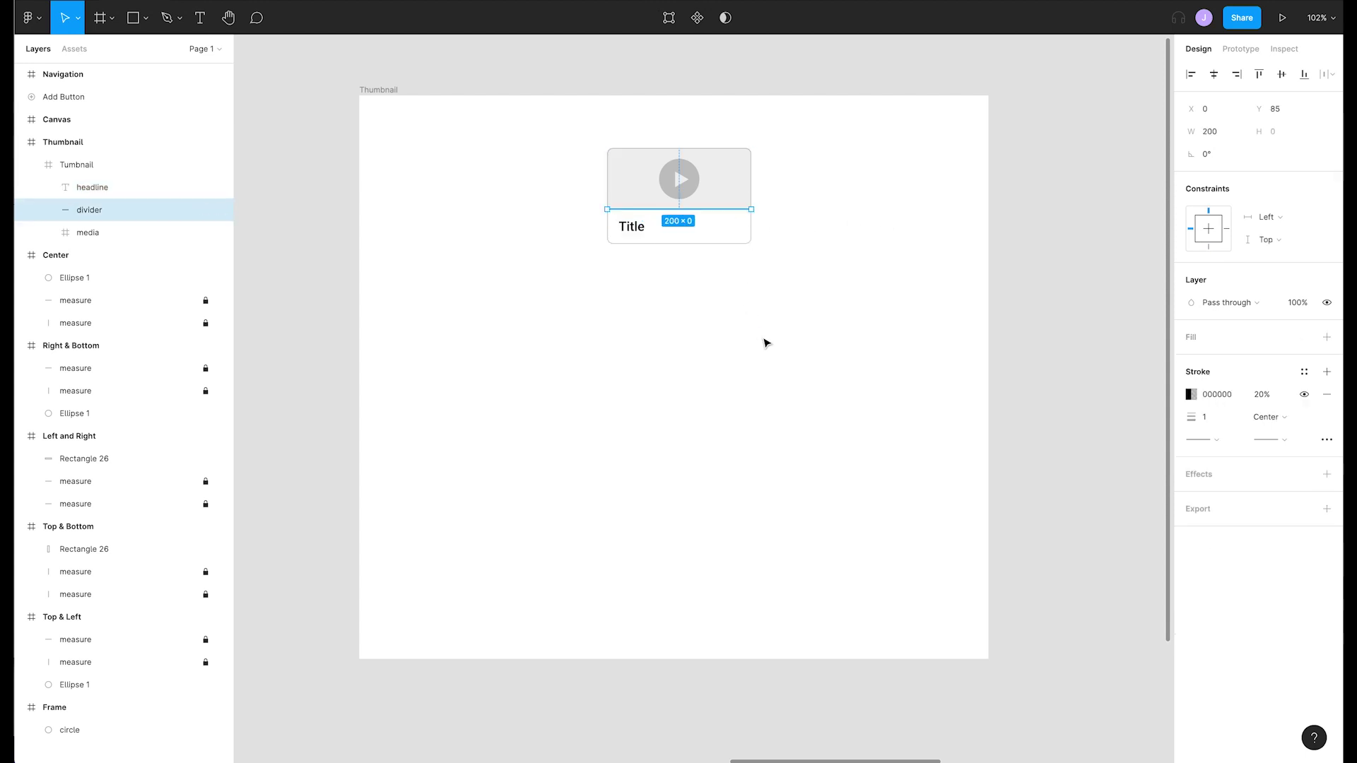
{"action": "left_click", "coordinate": [1268, 226]}
{"action": "left_click", "coordinate": [883, 219]}
{"action": "left_click", "coordinate": [689, 201]}
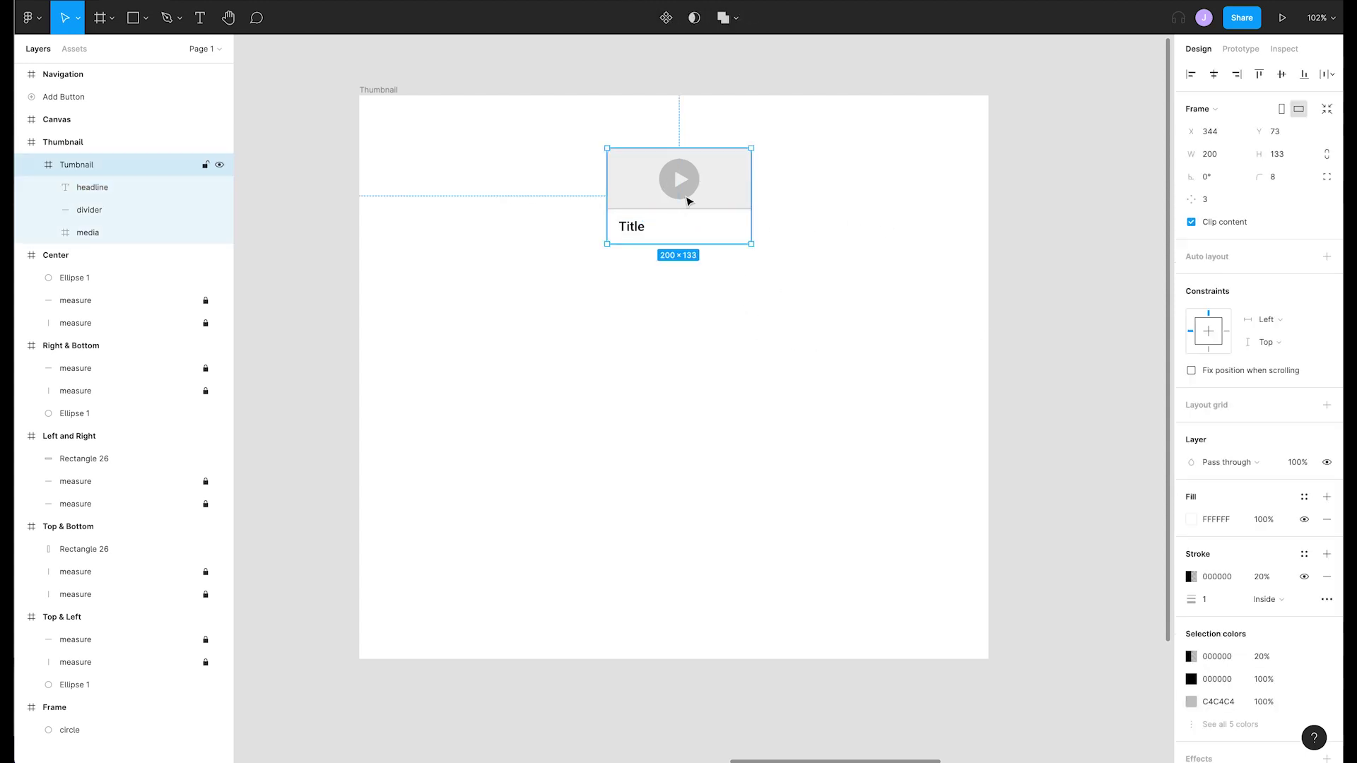
{"action": "left_click", "coordinate": [689, 200]}
{"action": "left_click", "coordinate": [1291, 326]}
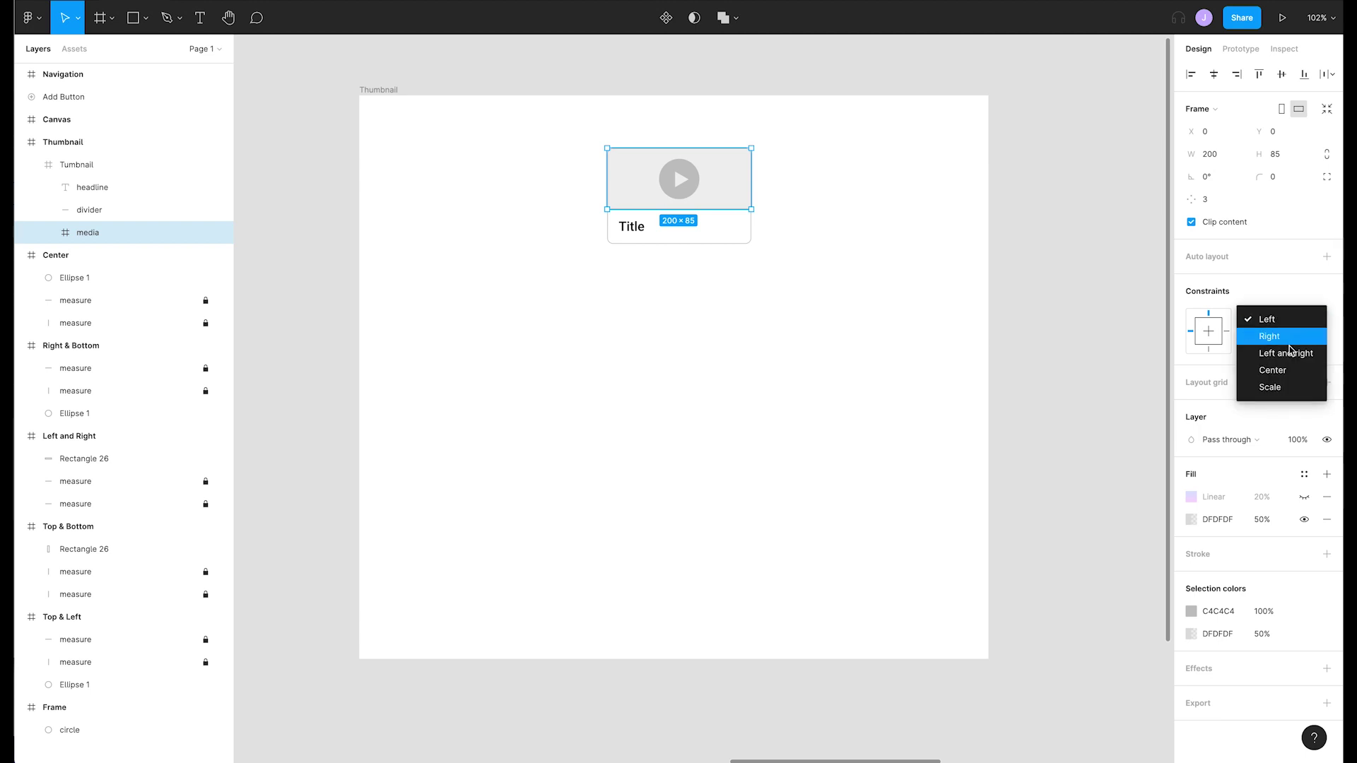
{"action": "left_click", "coordinate": [1291, 353]}
{"action": "left_click", "coordinate": [1291, 346]}
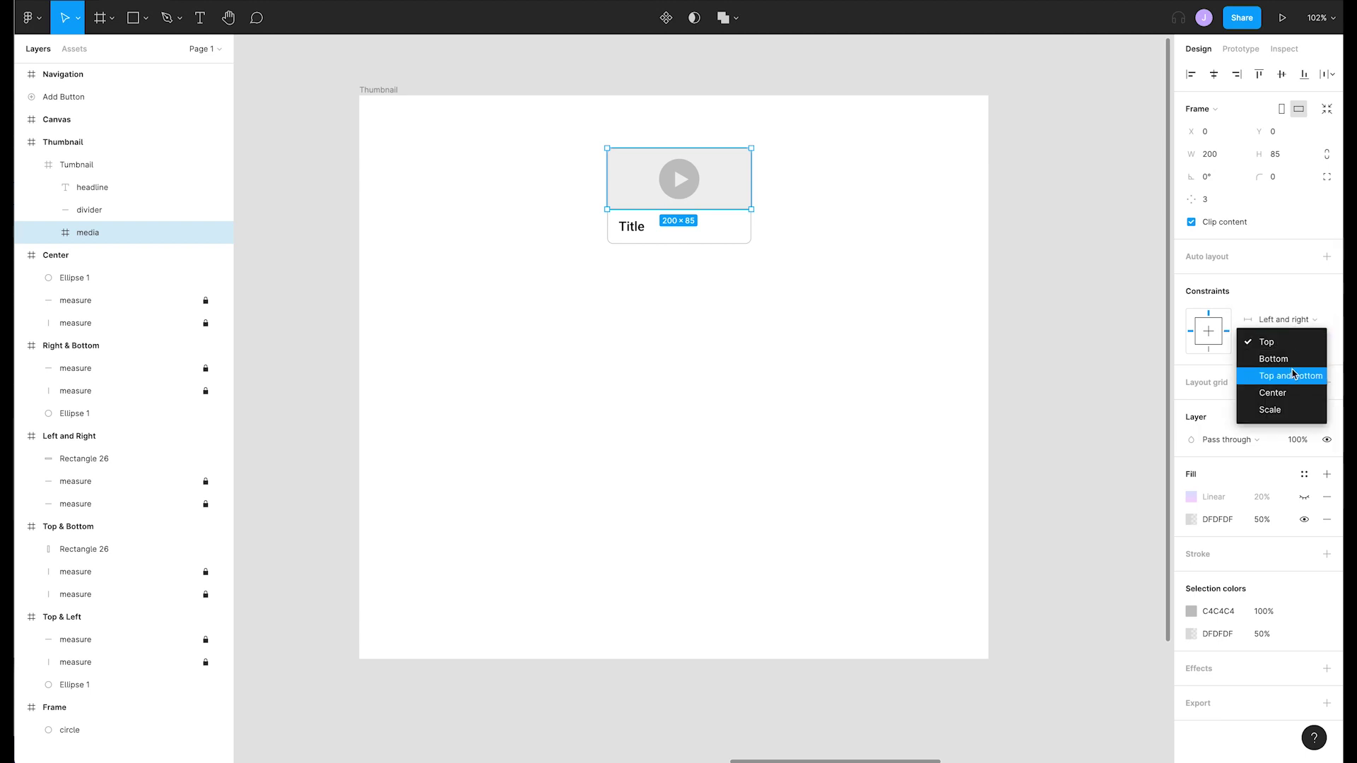
{"action": "left_click", "coordinate": [1291, 375]}
Centre the play symbol horizontally and vertically, then duplicate the video card below
{"action": "left_click", "coordinate": [689, 186]}
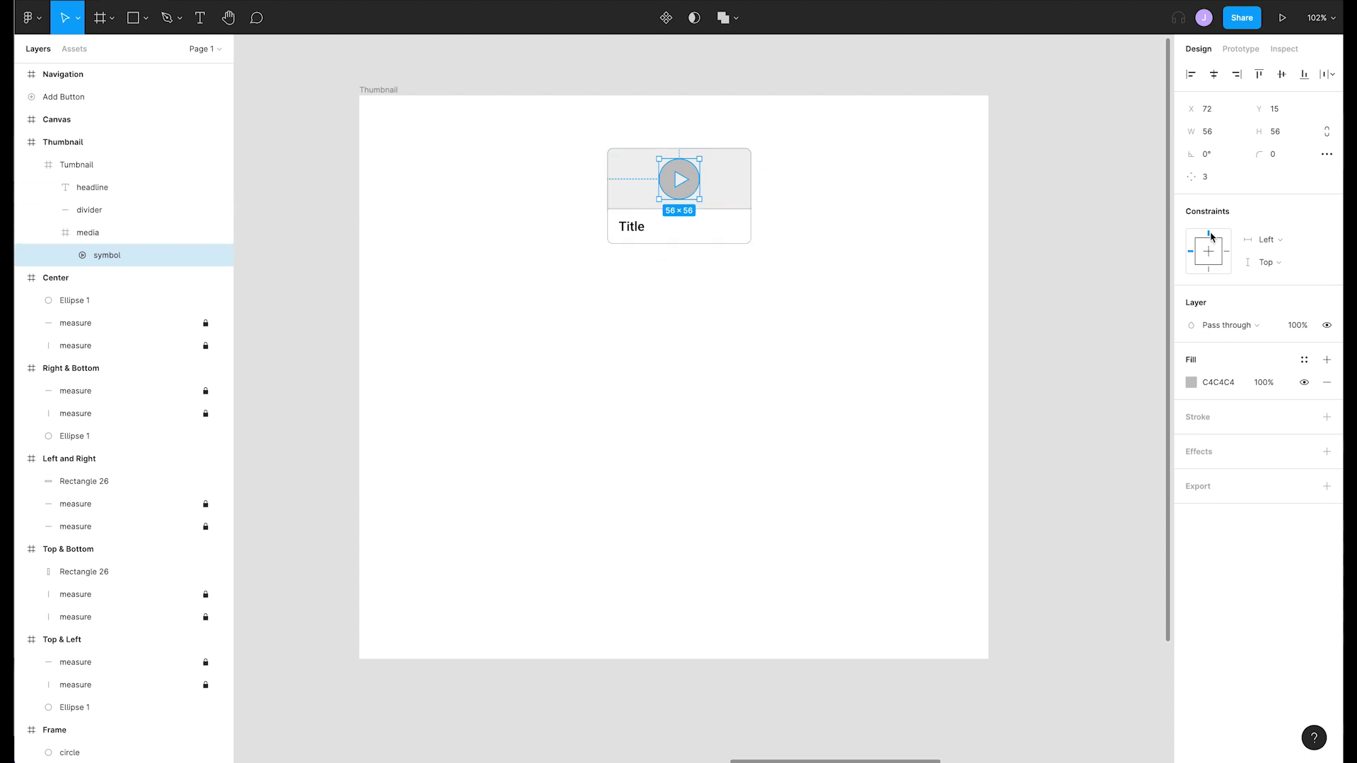
{"action": "left_click", "coordinate": [1296, 238]}
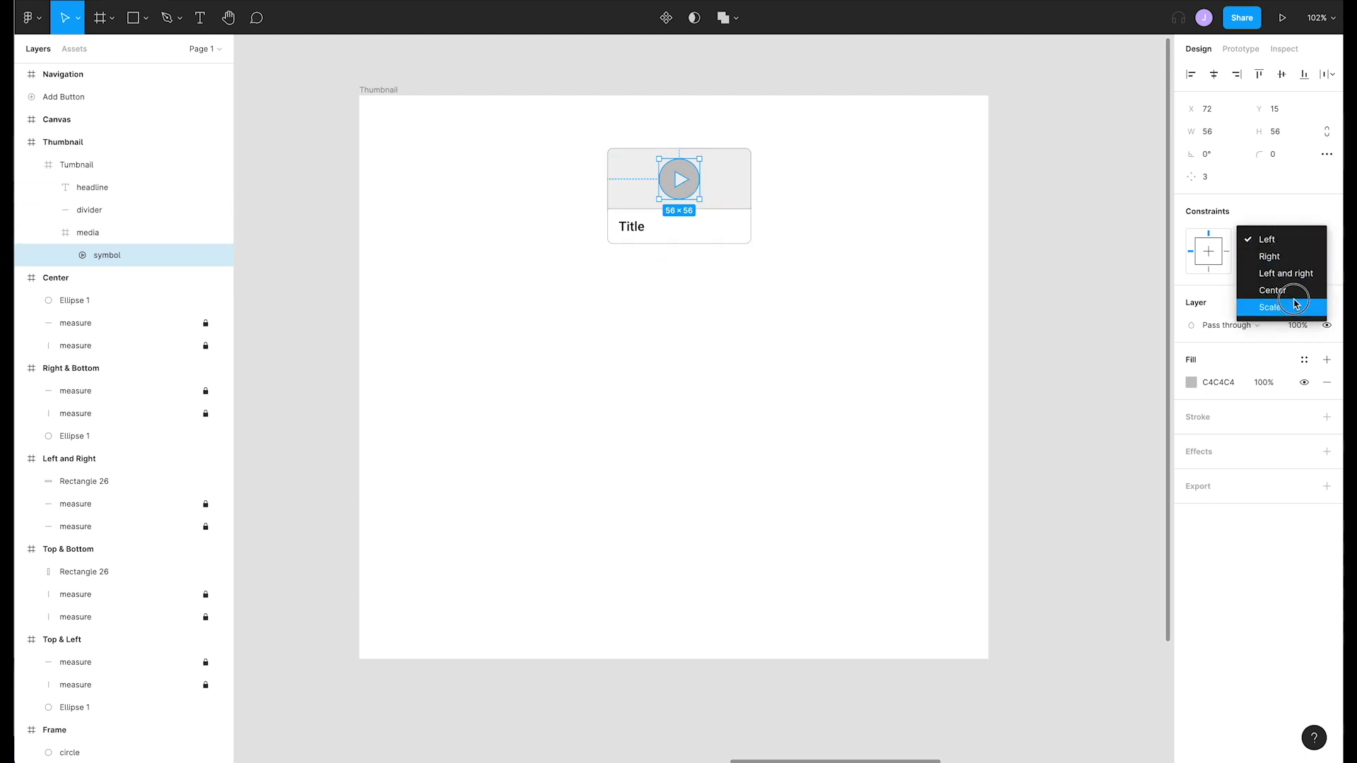
{"action": "left_click", "coordinate": [1281, 290]}
{"action": "left_click", "coordinate": [1288, 266]}
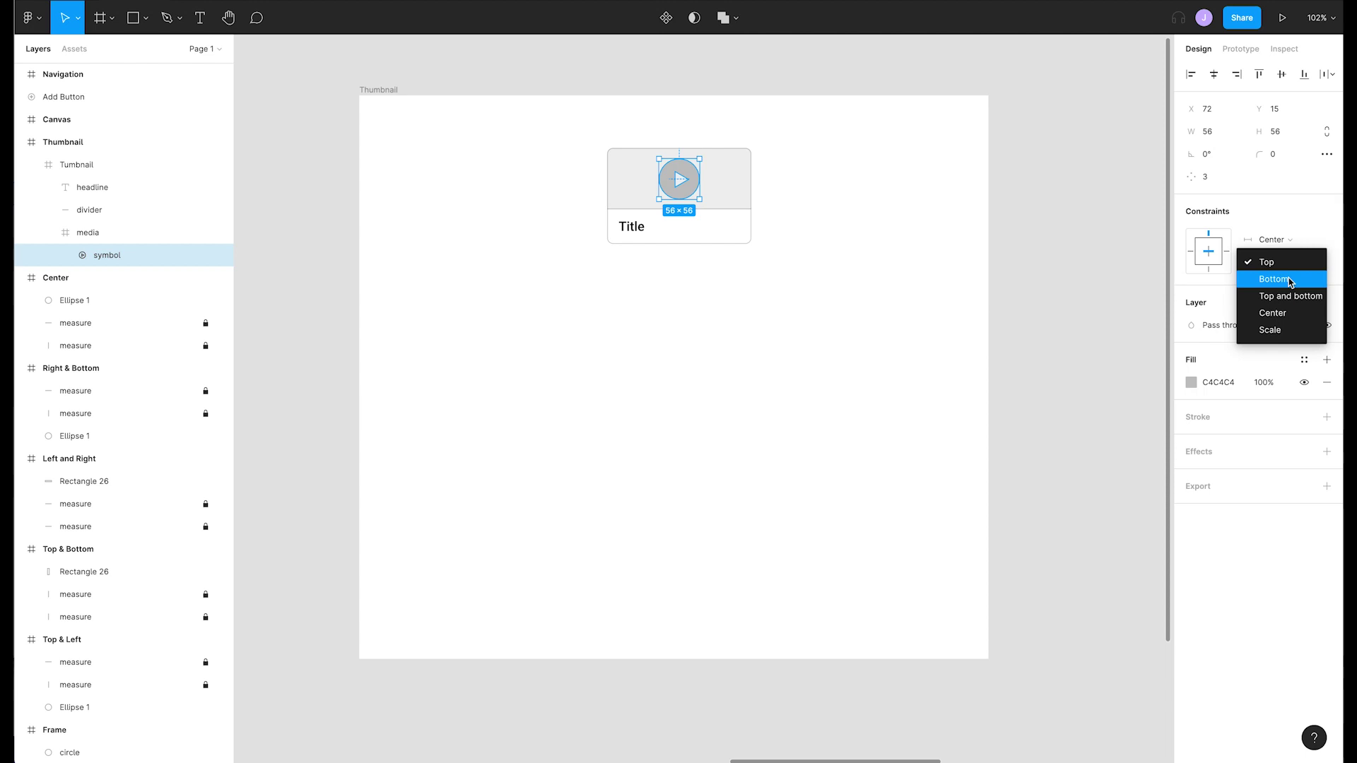
{"action": "left_click", "coordinate": [1286, 314]}
{"action": "left_click", "coordinate": [728, 232]}
{"action": "left_click_drag", "start_coordinate": [719, 212], "coordinate": [841, 428]}
Stretch the copied card taller and wider to 412×285 to check its parts adapt
{"action": "left_click_drag", "start_coordinate": [778, 468], "coordinate": [767, 576]}
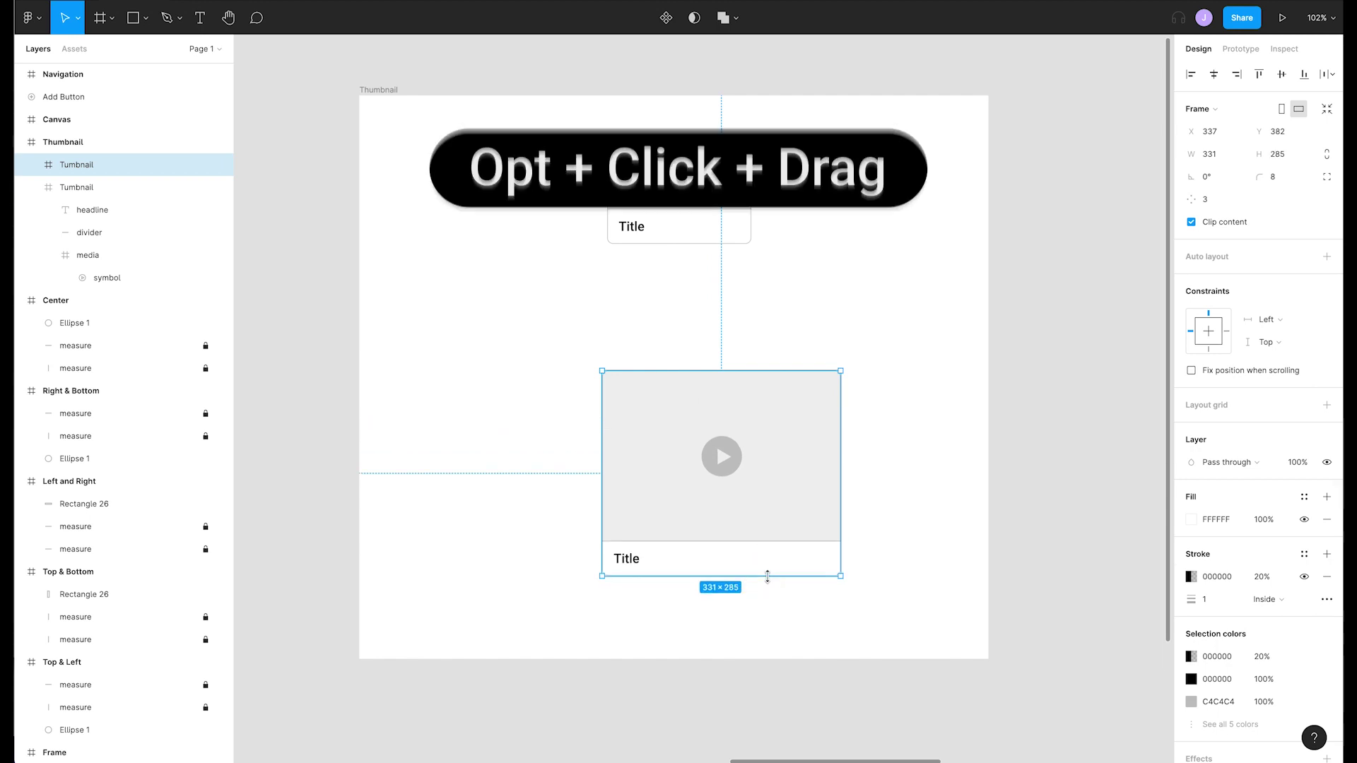
{"action": "left_click_drag", "start_coordinate": [605, 491], "coordinate": [543, 498]}
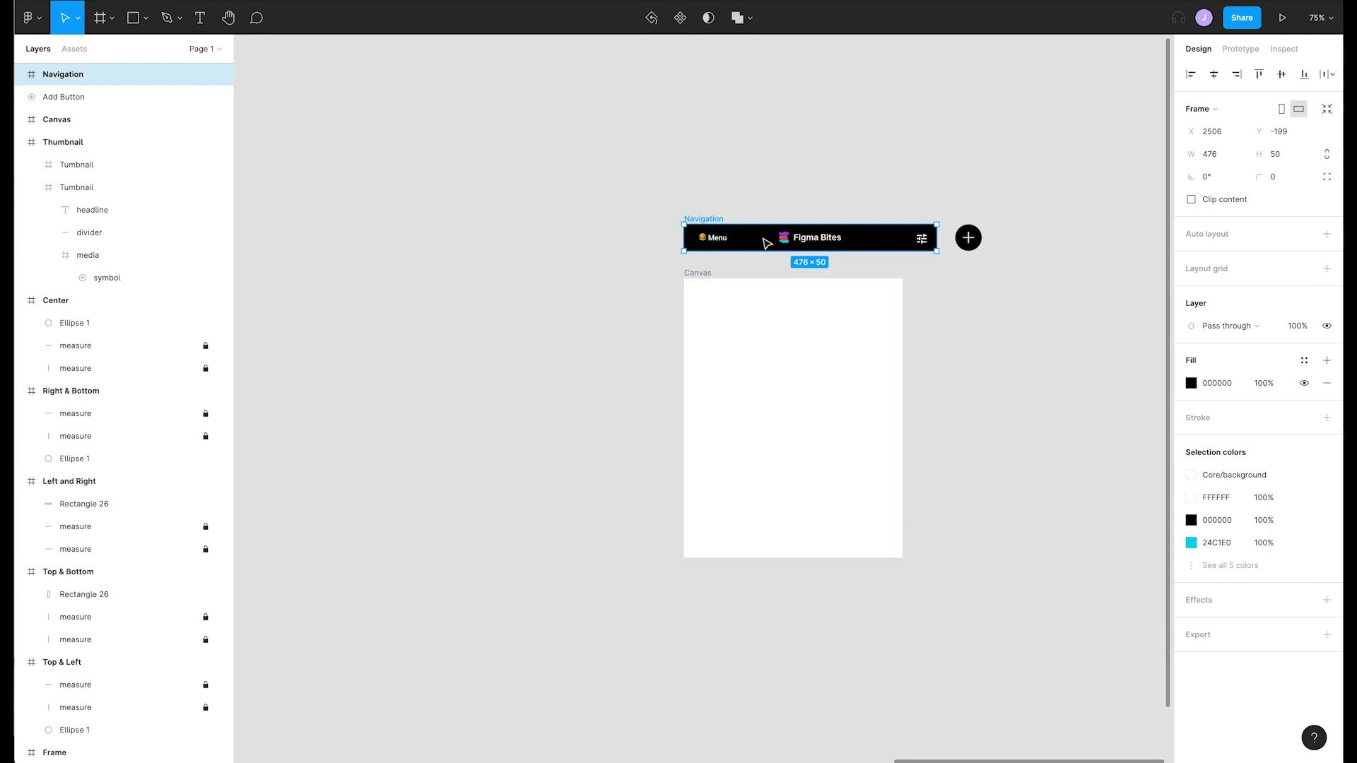
Discard a stray nav bar copy and set the Menu item's vertical constraint to Center
{"action": "left_click_drag", "start_coordinate": [767, 244], "coordinate": [454, 416]}
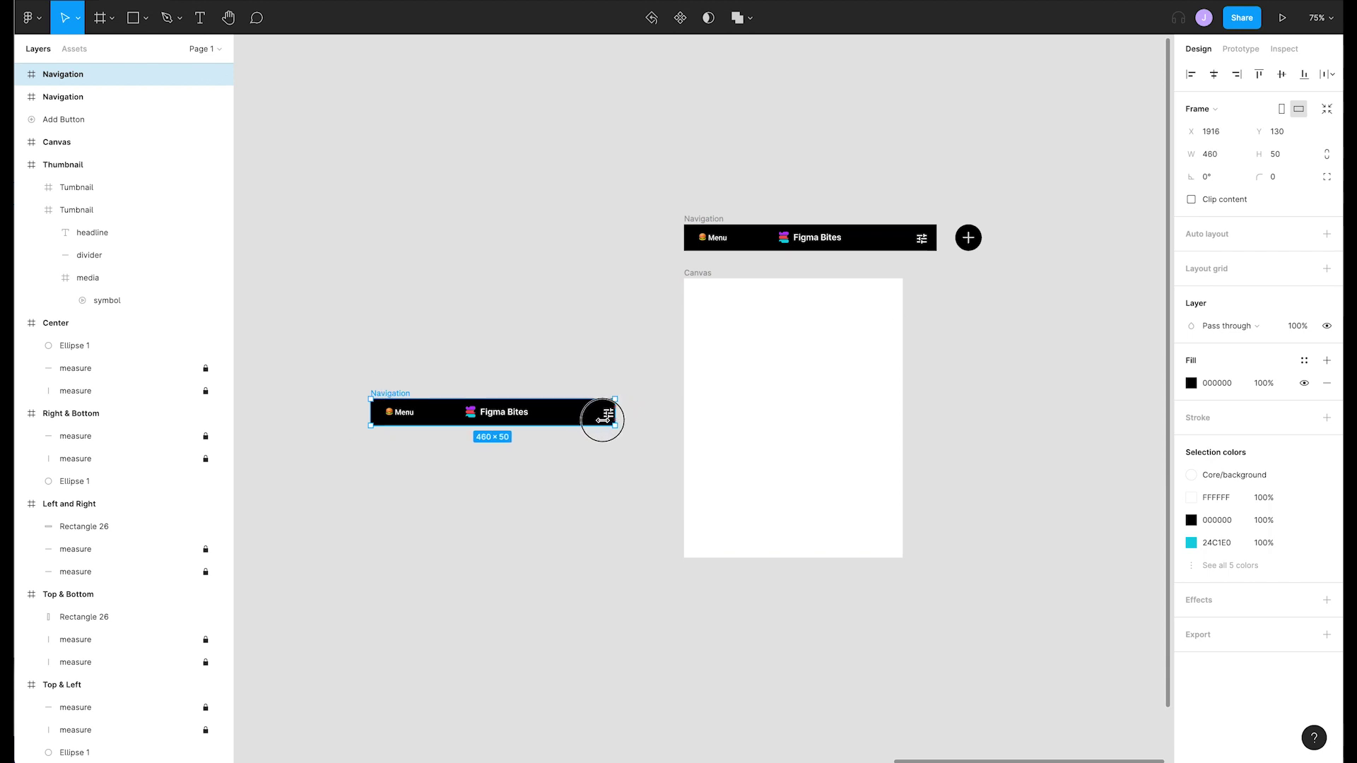
{"action": "key", "text": "Delete"}
{"action": "left_click", "coordinate": [715, 243]}
{"action": "left_click", "coordinate": [1275, 328]}
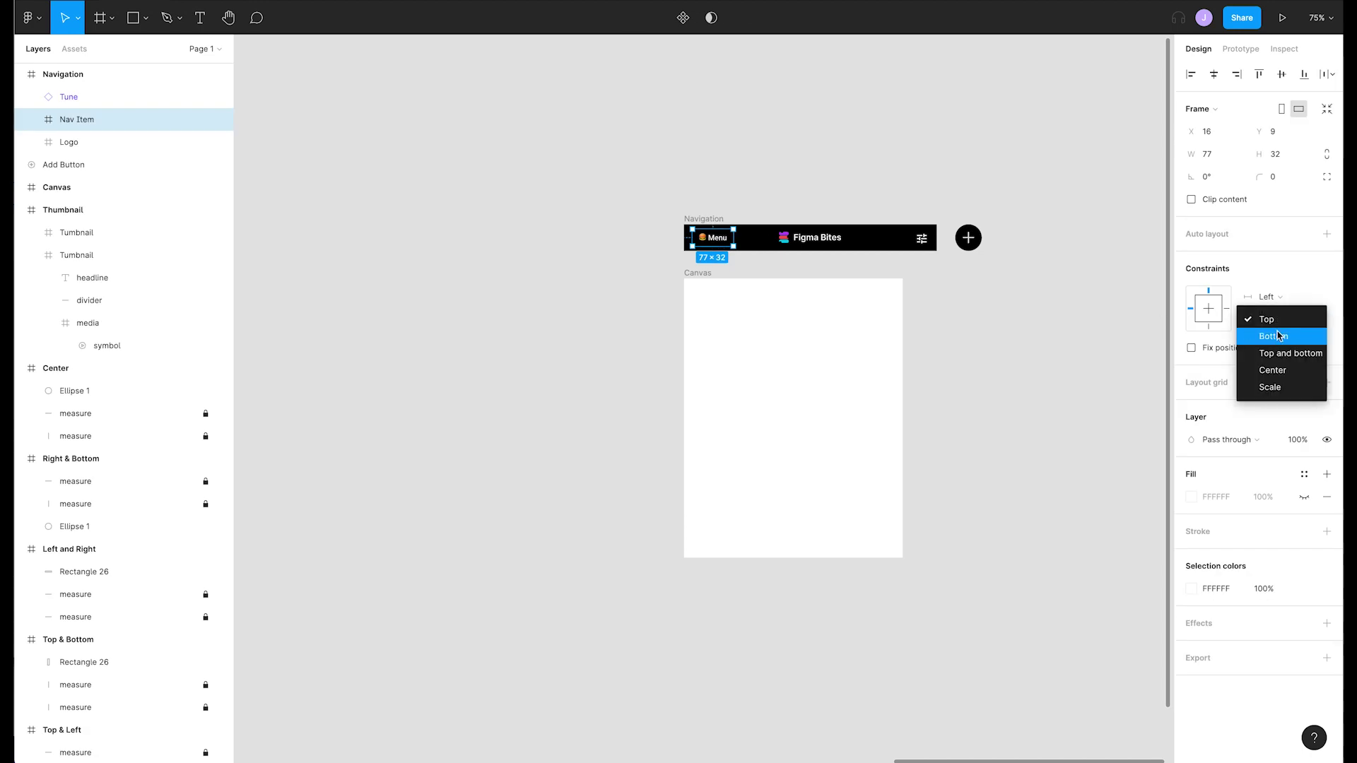
{"action": "left_click", "coordinate": [1276, 371]}
Centre the Figma Bites logo horizontally and vertically in the nav bar
{"action": "left_click", "coordinate": [801, 243]}
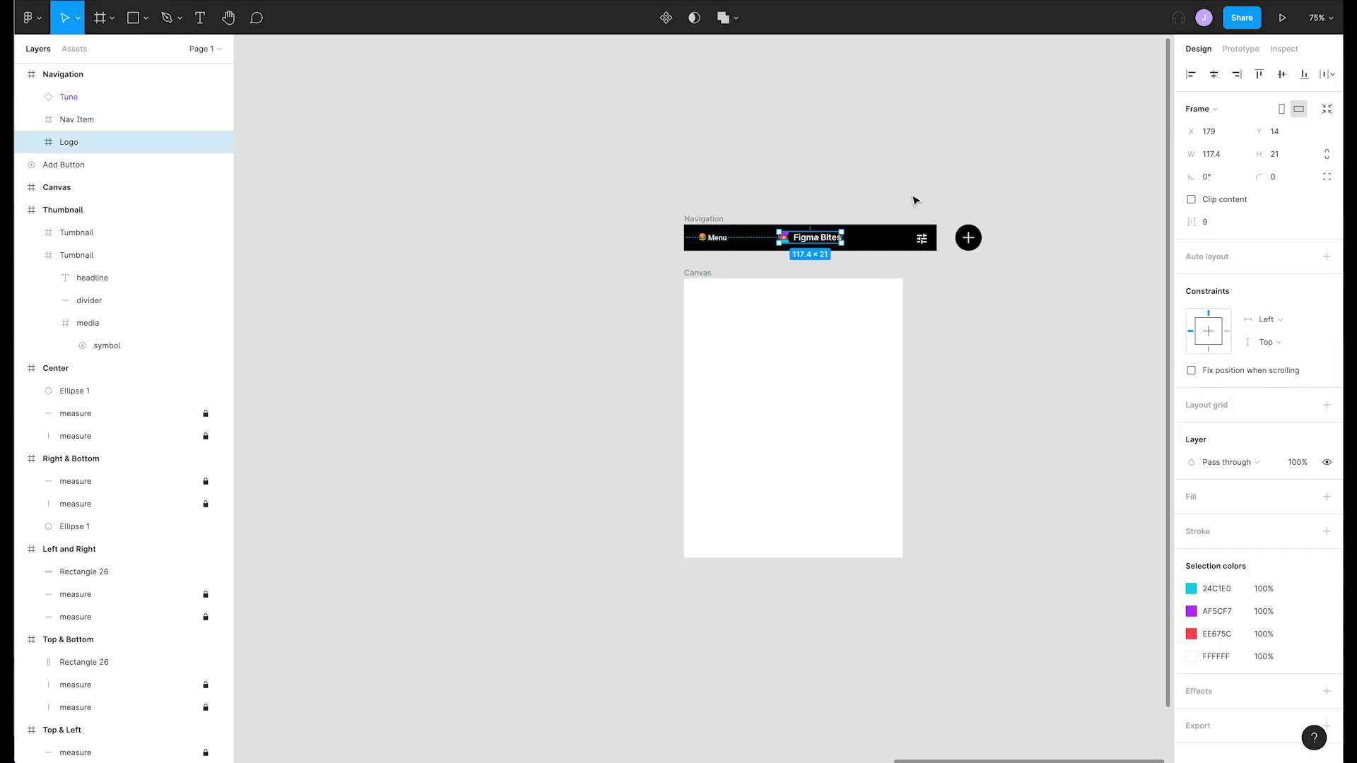
{"action": "left_click", "coordinate": [1272, 319]}
{"action": "left_click", "coordinate": [1272, 367]}
{"action": "left_click", "coordinate": [1276, 342]}
{"action": "left_click", "coordinate": [1275, 395]}
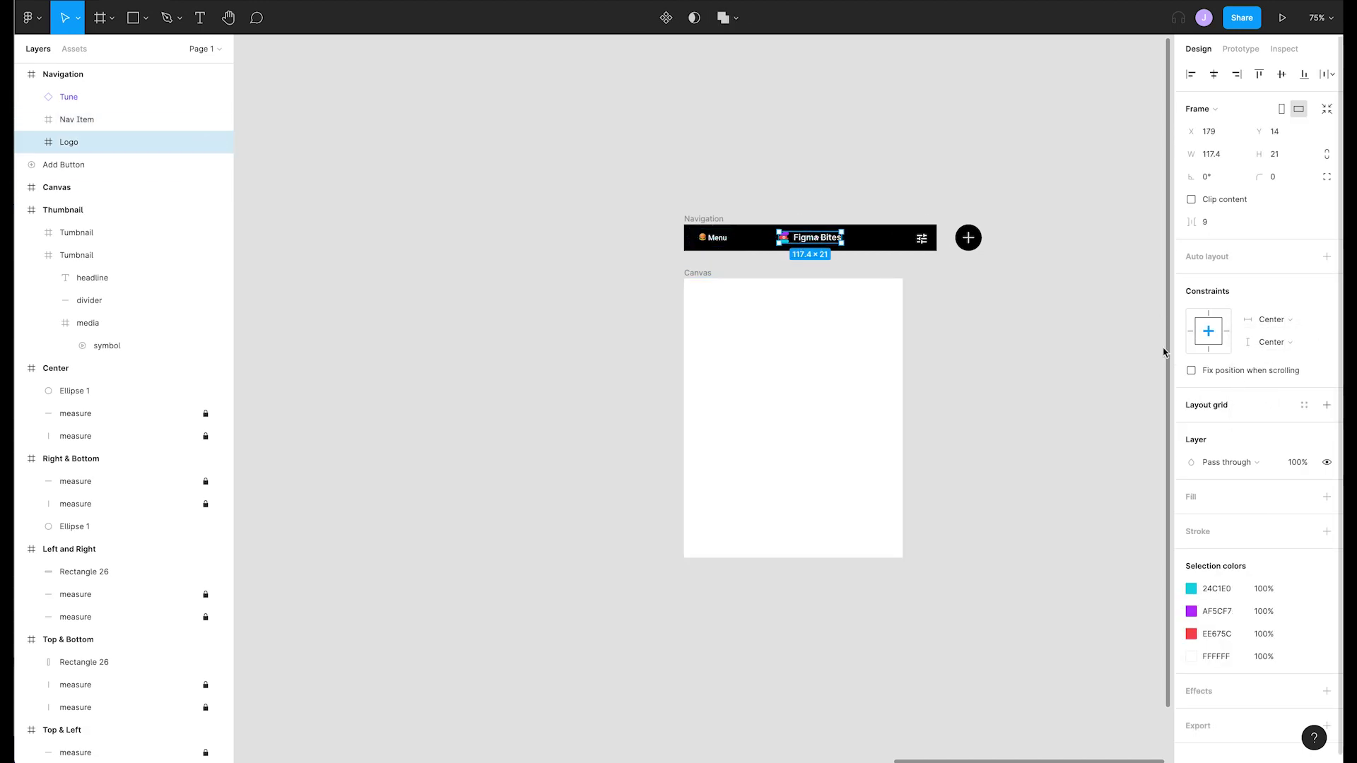
Pin the Tune icon to the Right and centre it vertically
{"action": "left_click", "coordinate": [922, 239]}
{"action": "left_click", "coordinate": [1262, 388]}
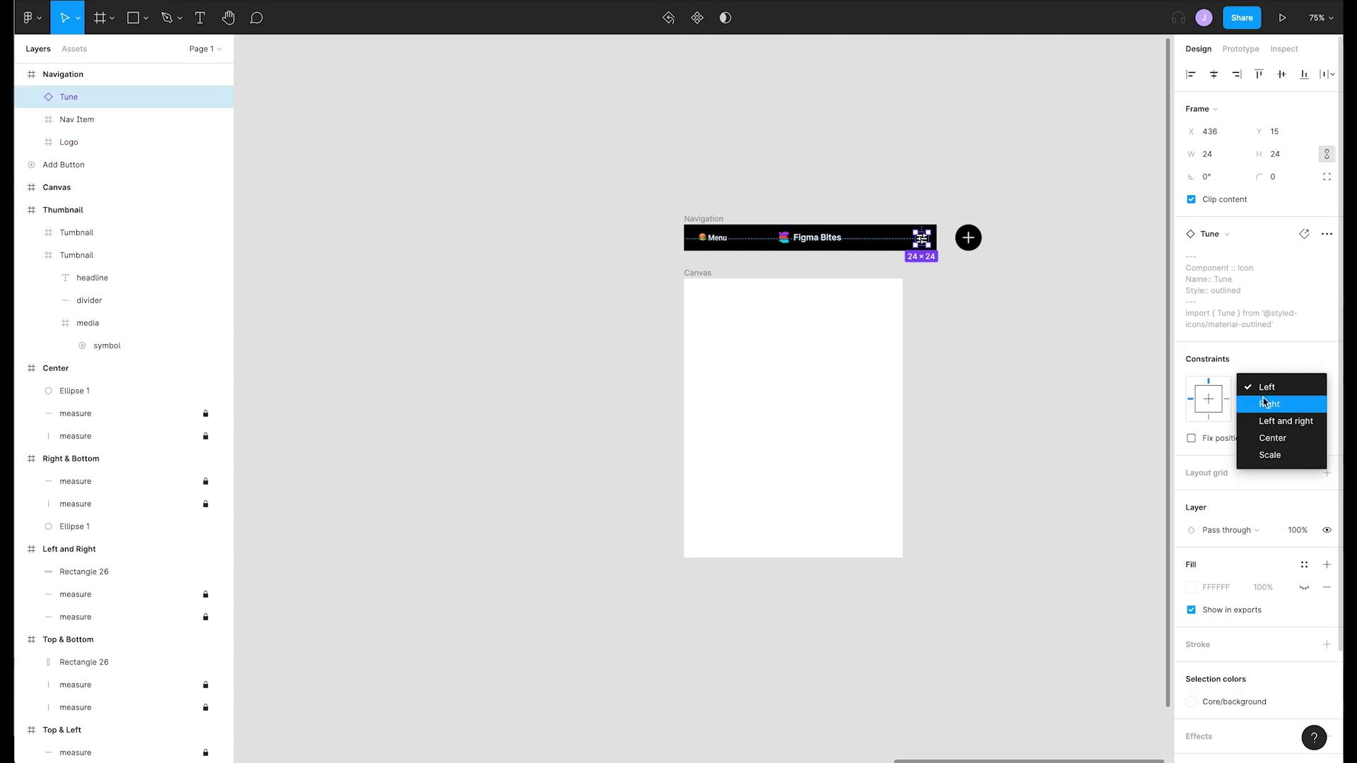
{"action": "left_click", "coordinate": [1269, 404]}
{"action": "left_click", "coordinate": [1272, 411]}
{"action": "left_click", "coordinate": [1276, 468]}
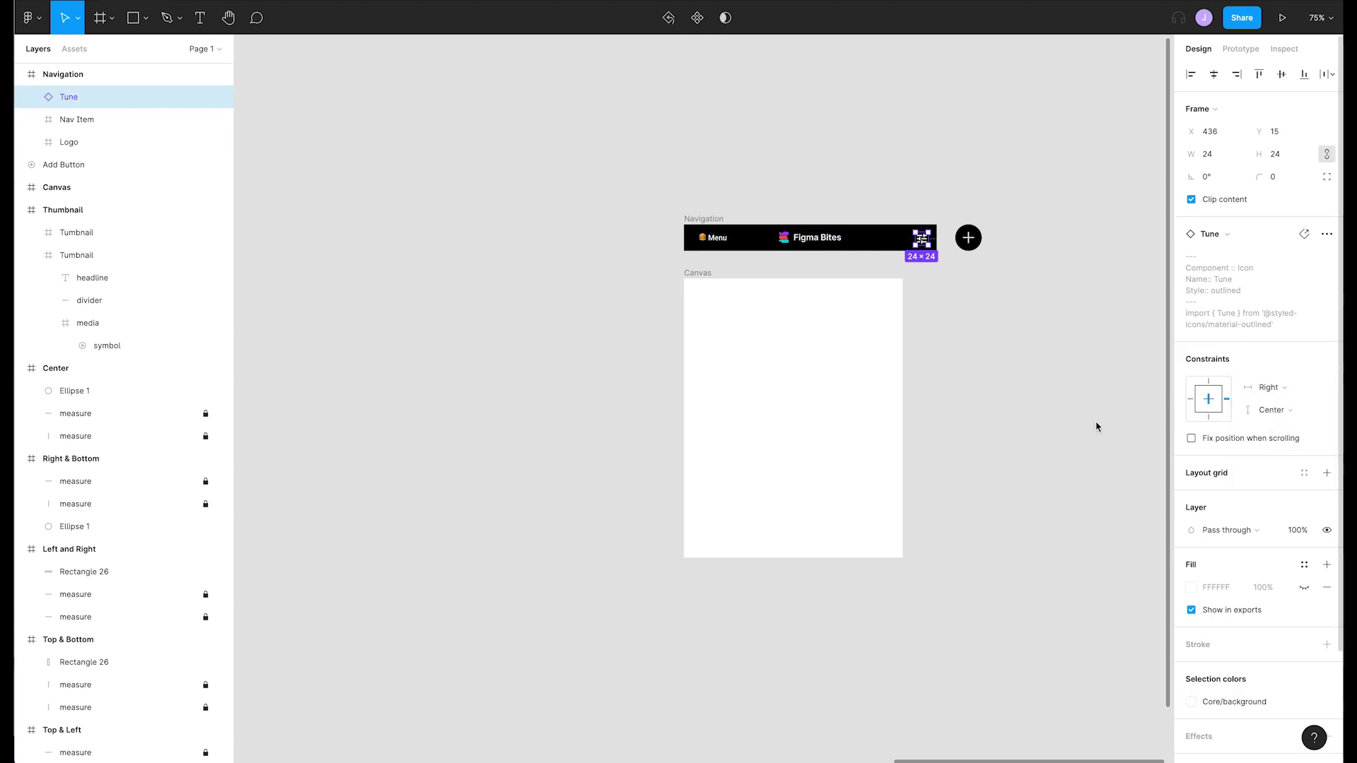
Duplicate the navigation bar and place the copy at the top of the Canvas frame
{"action": "key", "text": "Escape"}
{"action": "left_click_drag", "start_coordinate": [778, 237], "coordinate": [477, 361]}
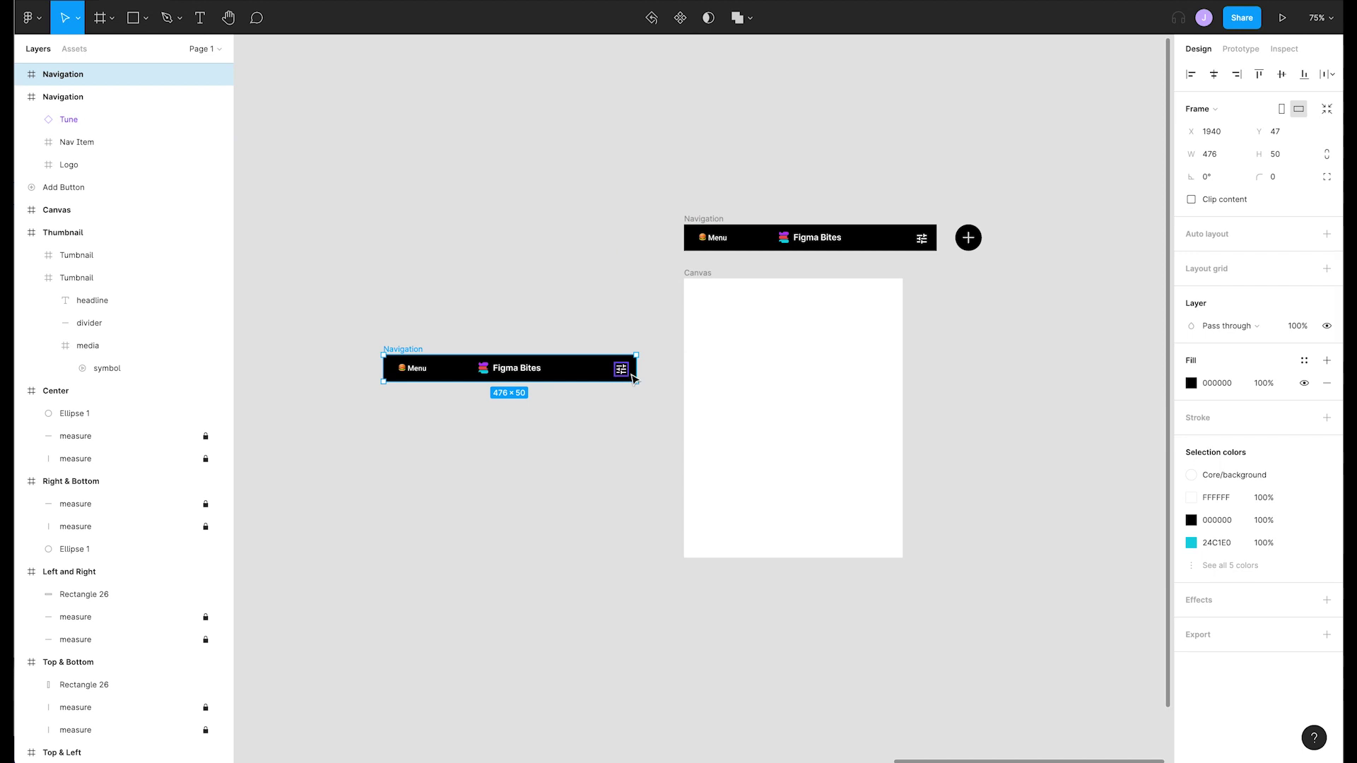
{"action": "left_click_drag", "start_coordinate": [631, 371], "coordinate": [745, 284]}
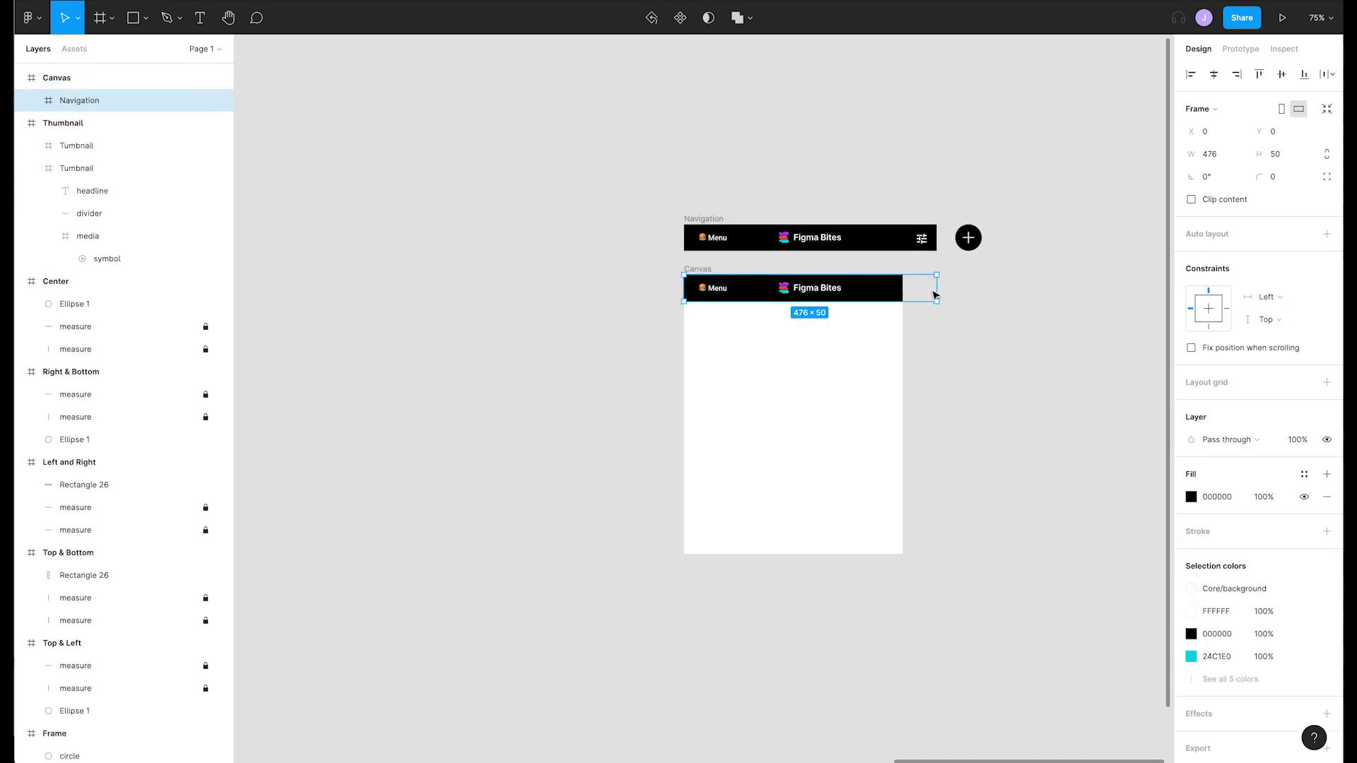
Fit the nav copy to the Canvas width and set it to stretch Left and right
{"action": "left_click_drag", "start_coordinate": [932, 291], "coordinate": [900, 292]}
{"action": "left_click", "coordinate": [1266, 297]}
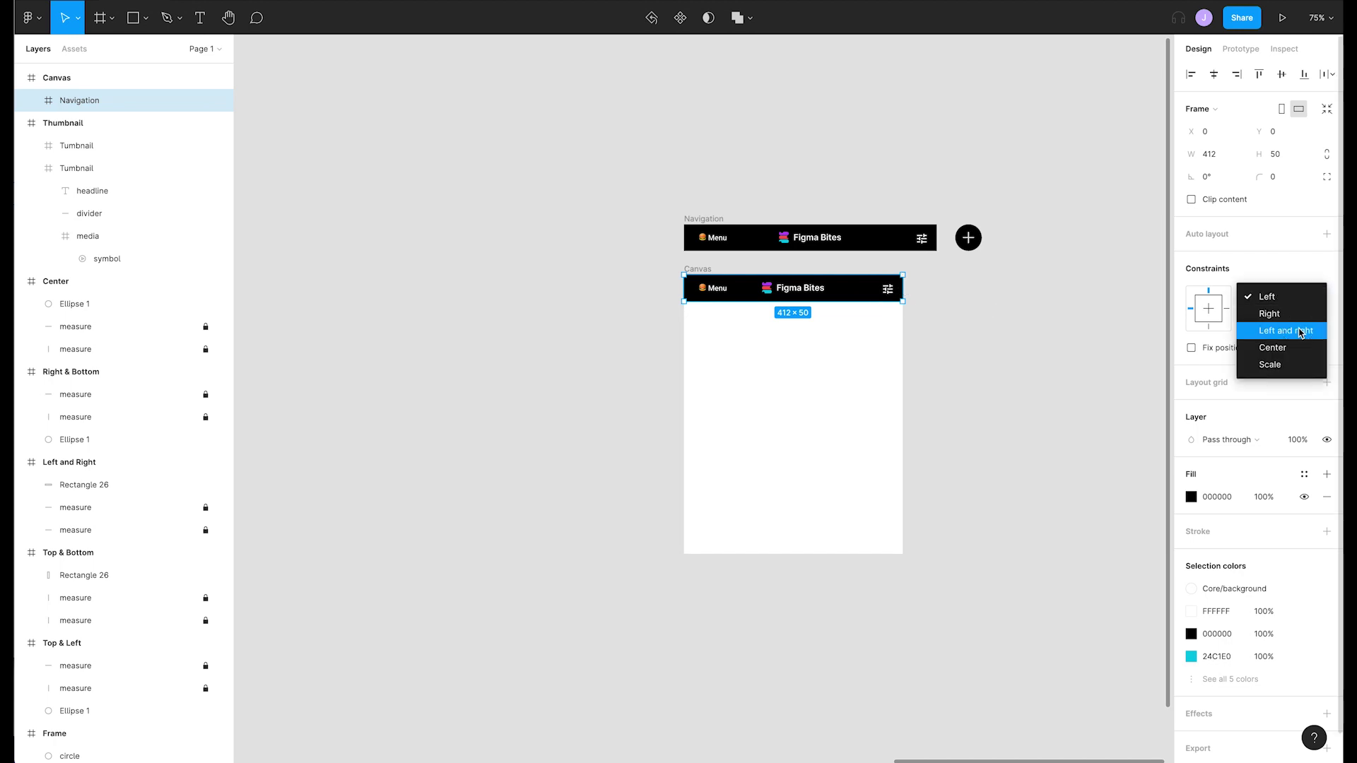
{"action": "left_click", "coordinate": [1272, 327]}
{"action": "left_click", "coordinate": [1047, 297]}
Move the add button into Canvas's bottom-right corner and resize Canvas to test the layout
{"action": "left_click", "coordinate": [970, 240]}
{"action": "left_click_drag", "start_coordinate": [974, 241], "coordinate": [882, 534]}
{"action": "left_click", "coordinate": [833, 410]}
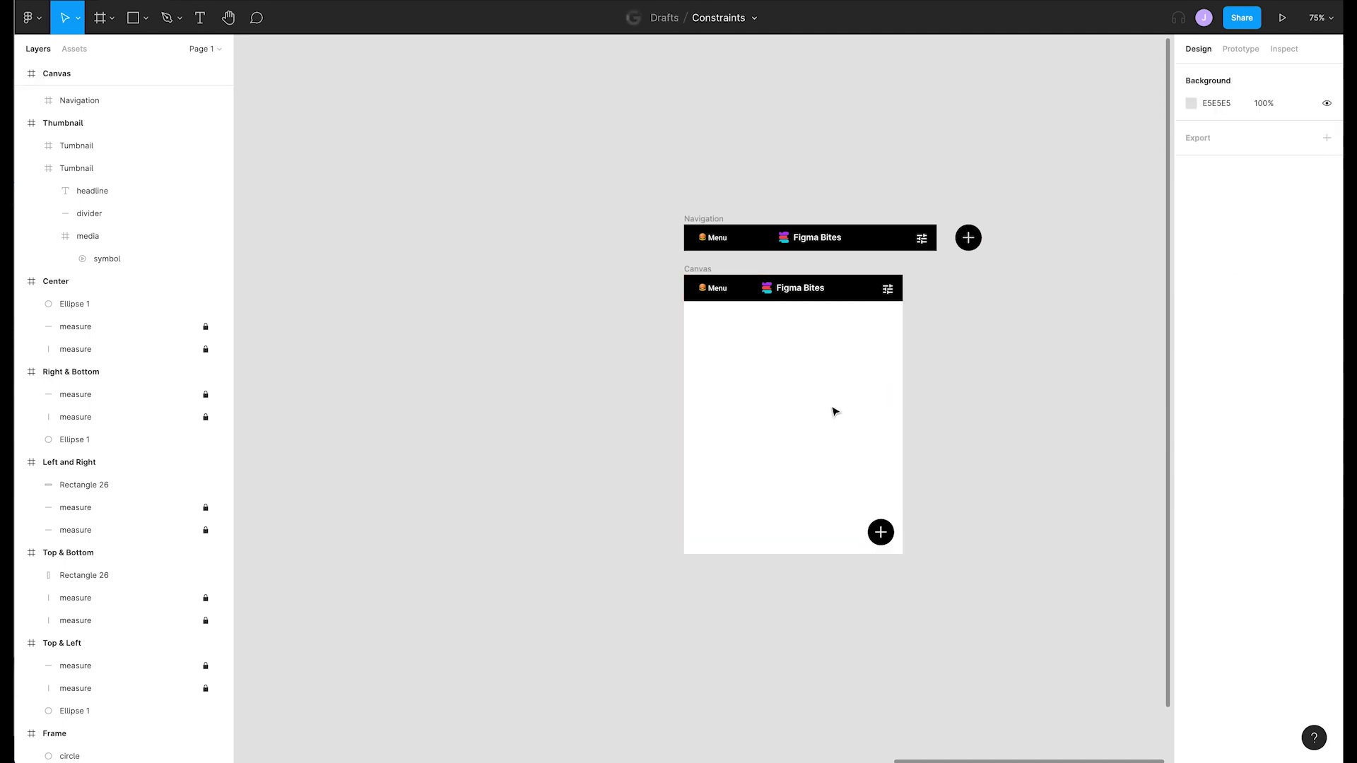
{"action": "left_click", "coordinate": [858, 546]}
{"action": "left_click_drag", "start_coordinate": [899, 557], "coordinate": [937, 611]}
{"action": "scroll", "coordinate": [507, 530], "scroll_direction": "left", "scroll_amount": 10}
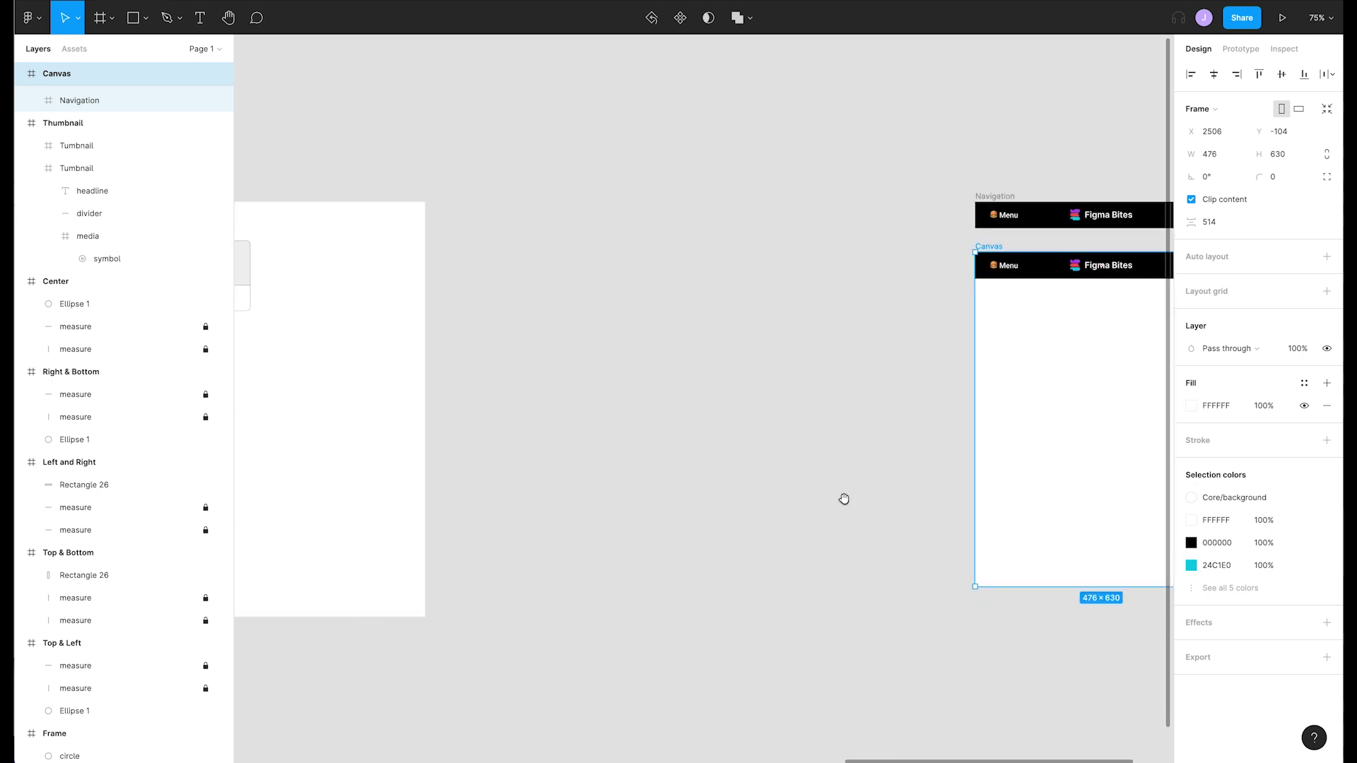
Move a thumbnail card into Canvas and wrap both cards in a new frame
{"action": "left_click_drag", "start_coordinate": [516, 273], "coordinate": [861, 389]}
{"action": "scroll", "coordinate": [965, 426], "scroll_direction": "right", "scroll_amount": 10}
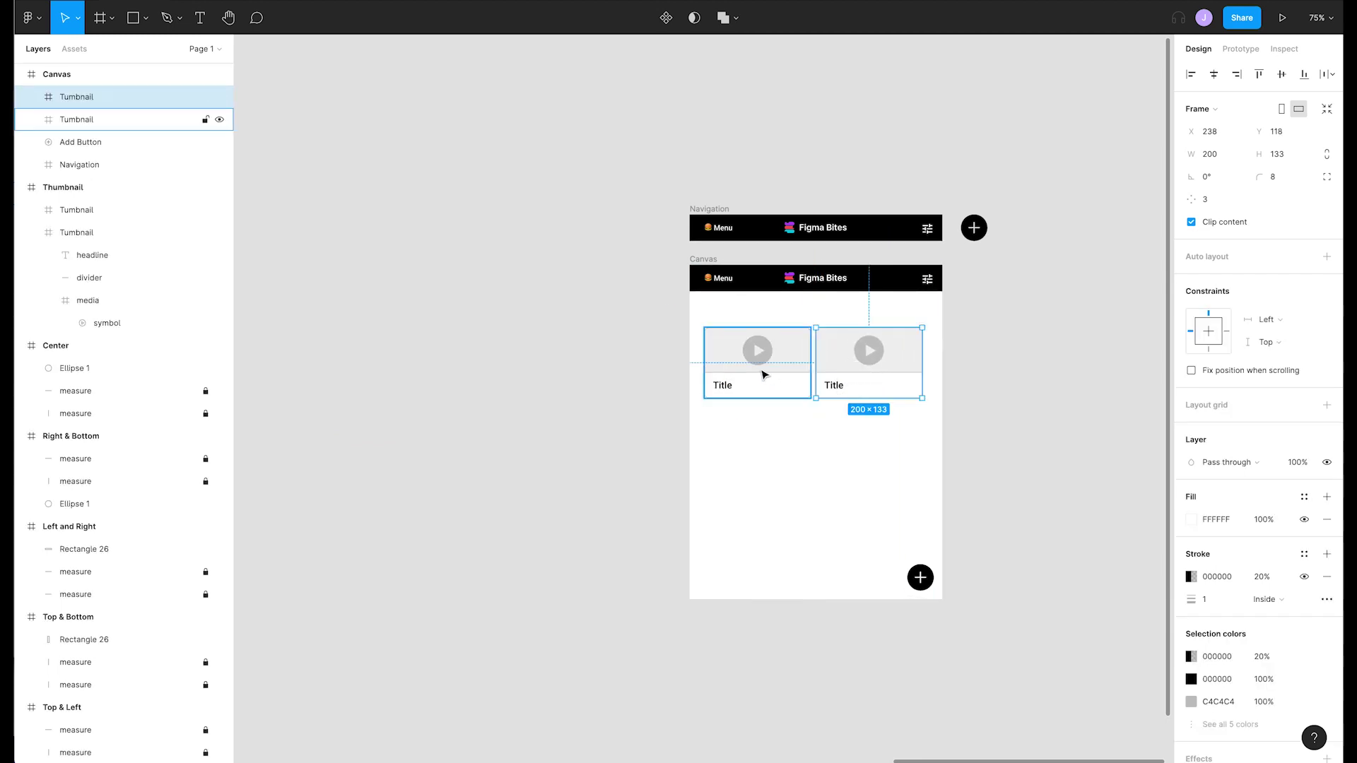
{"action": "left_click", "coordinate": [767, 373], "text": "shift"}
{"action": "key", "text": "alt+super+g"}
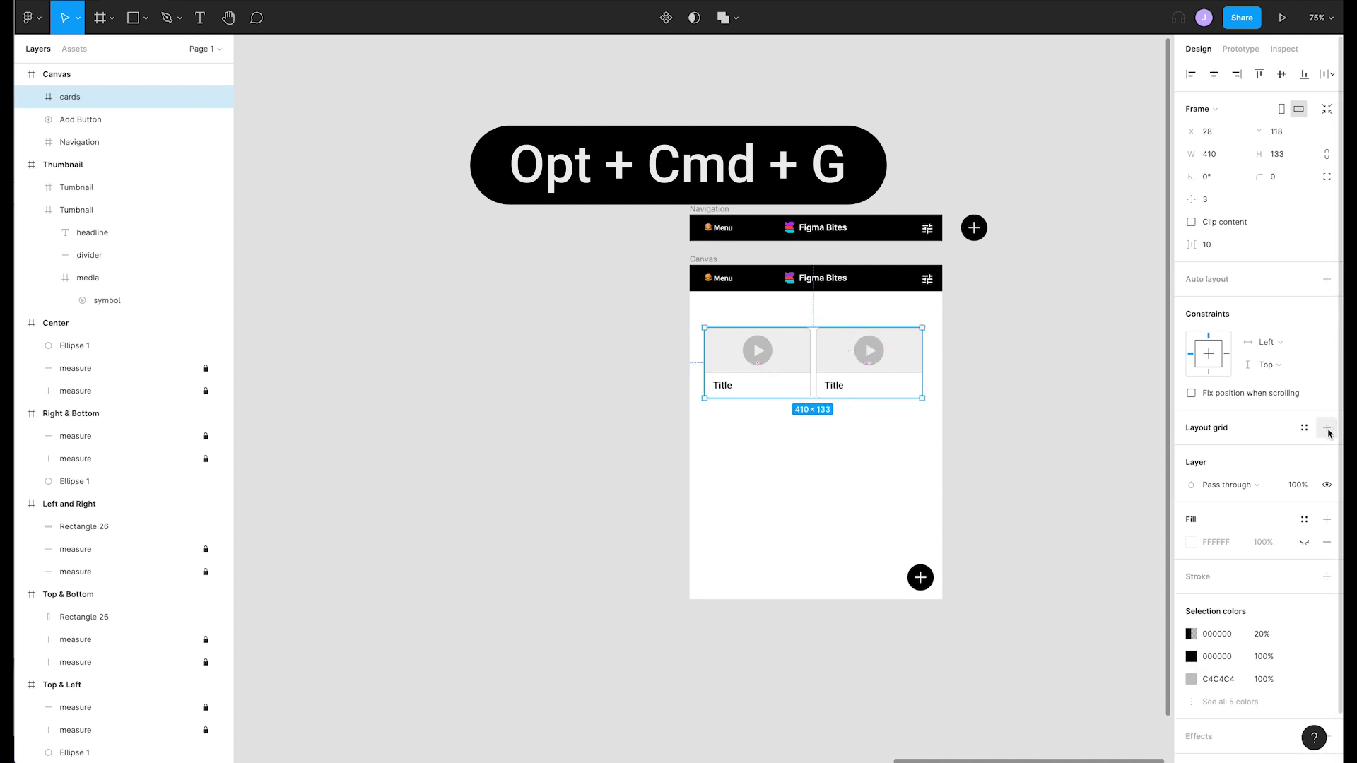
Give the cards frame a Columns layout grid with count 2 and margin 20
{"action": "left_click", "coordinate": [1328, 428]}
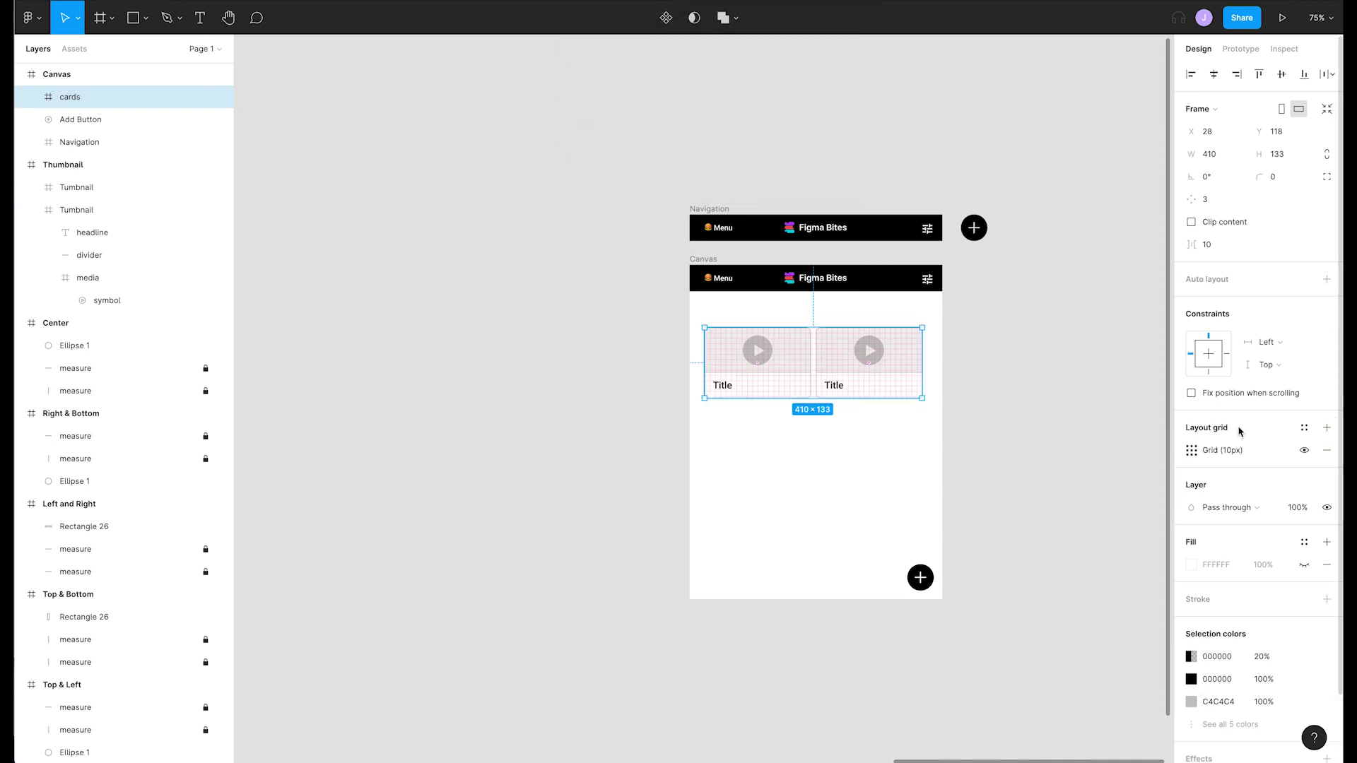
{"action": "left_click", "coordinate": [1192, 451]}
{"action": "left_click", "coordinate": [1027, 453]}
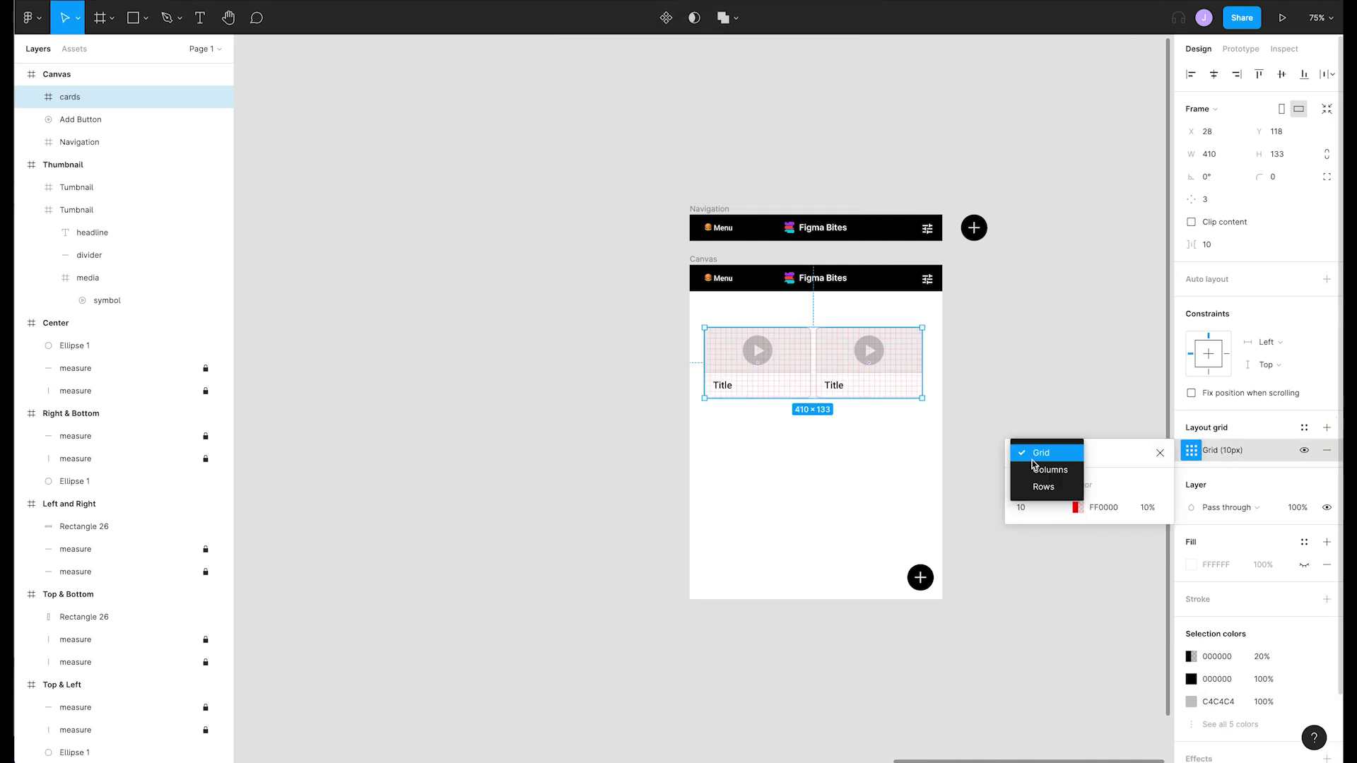
{"action": "left_click", "coordinate": [1038, 470]}
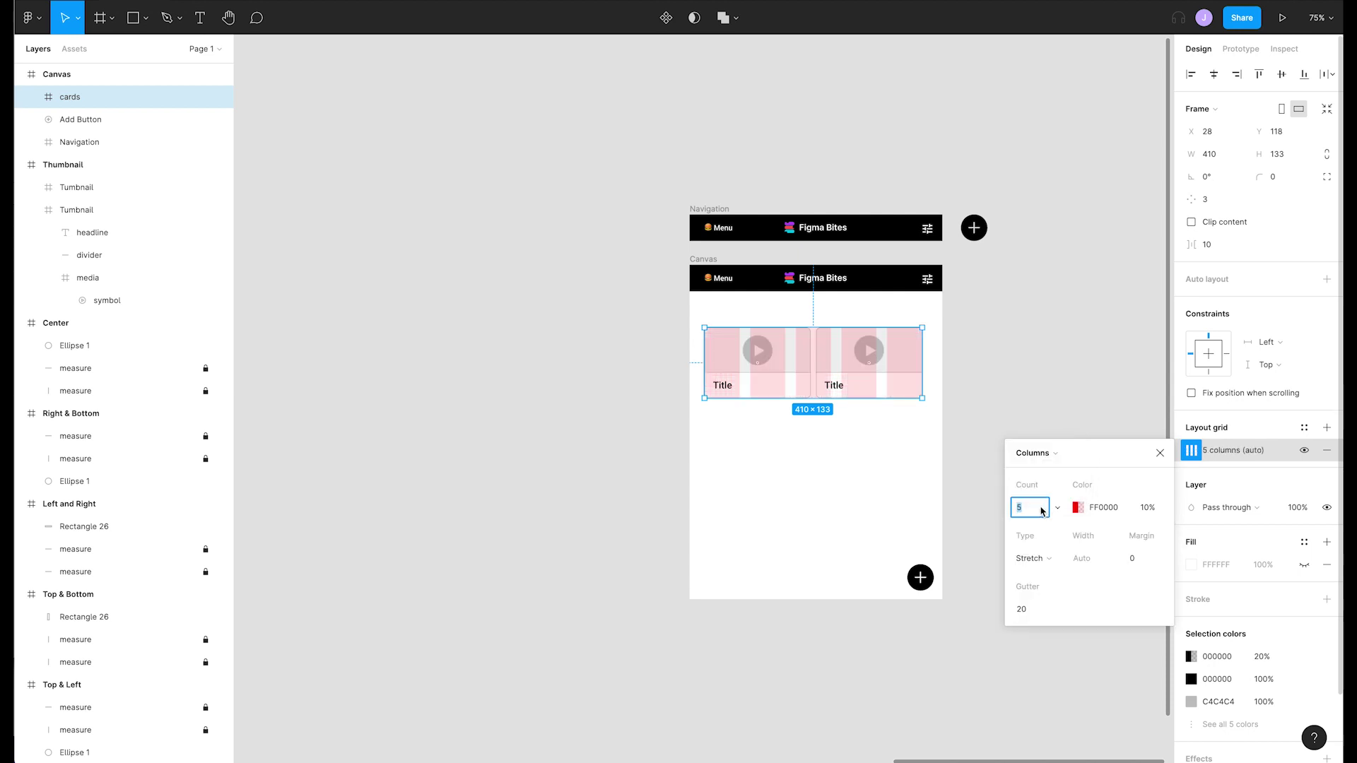
{"action": "type", "text": "2"}
{"action": "key", "text": "Return"}
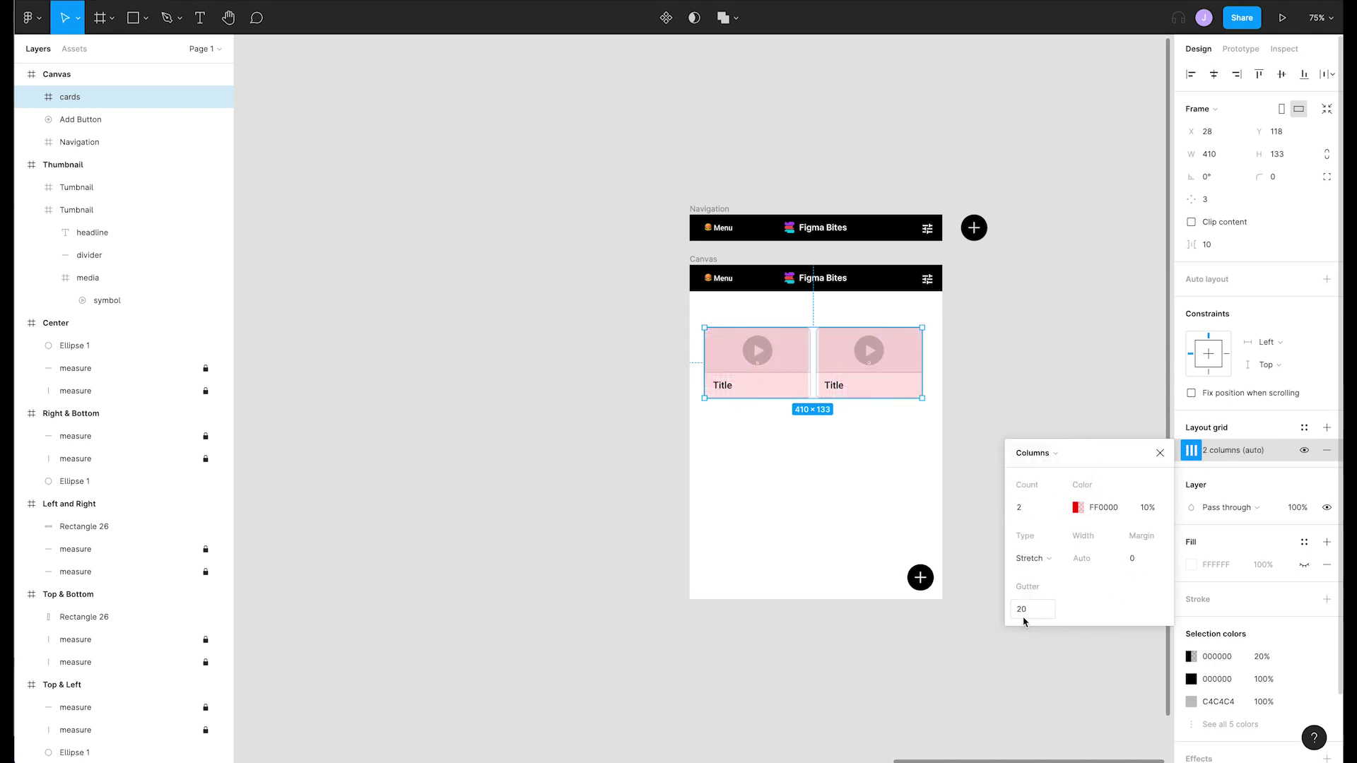
{"action": "left_click", "coordinate": [1138, 560]}
{"action": "type", "text": "20"}
{"action": "key", "text": "Return"}
Widen the cards frame to span the full Canvas width
{"action": "left_click_drag", "start_coordinate": [704, 370], "coordinate": [692, 370]}
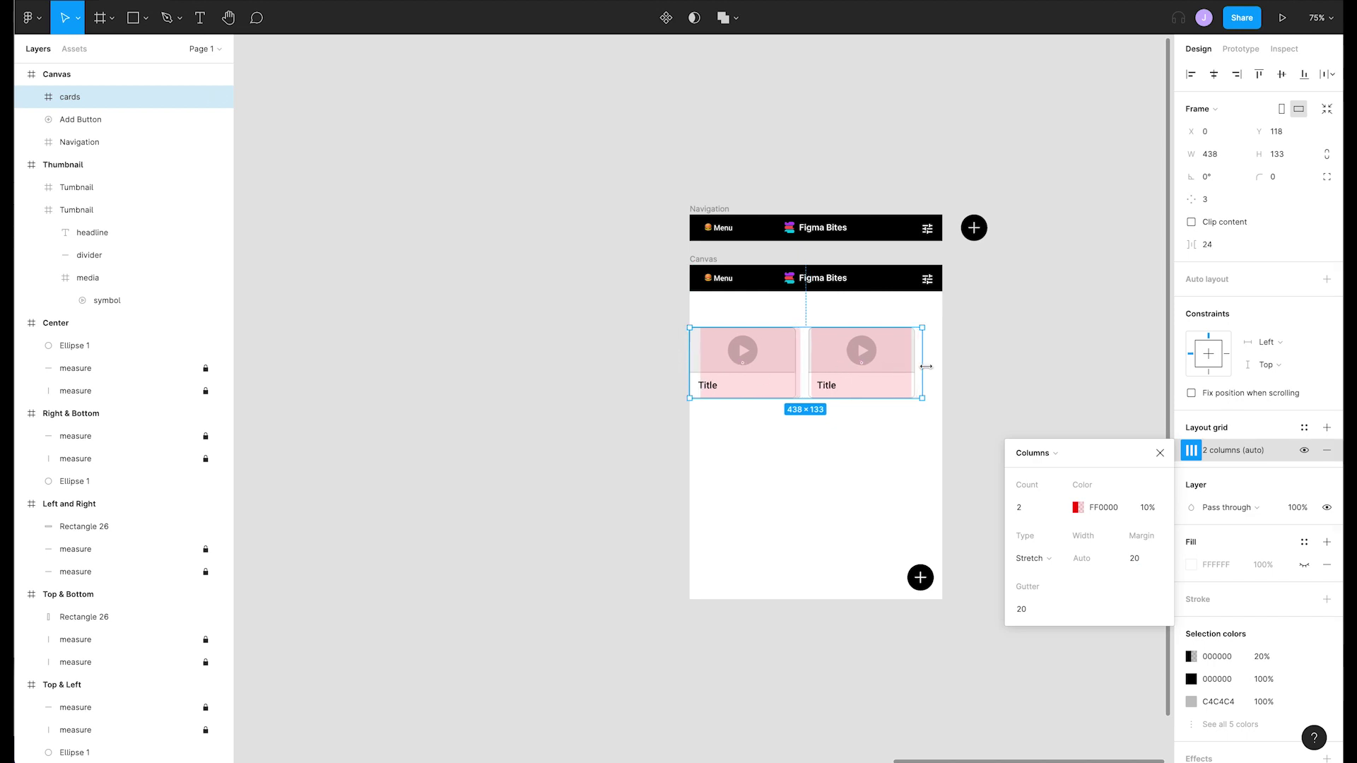
{"action": "left_click_drag", "start_coordinate": [926, 366], "coordinate": [941, 369]}
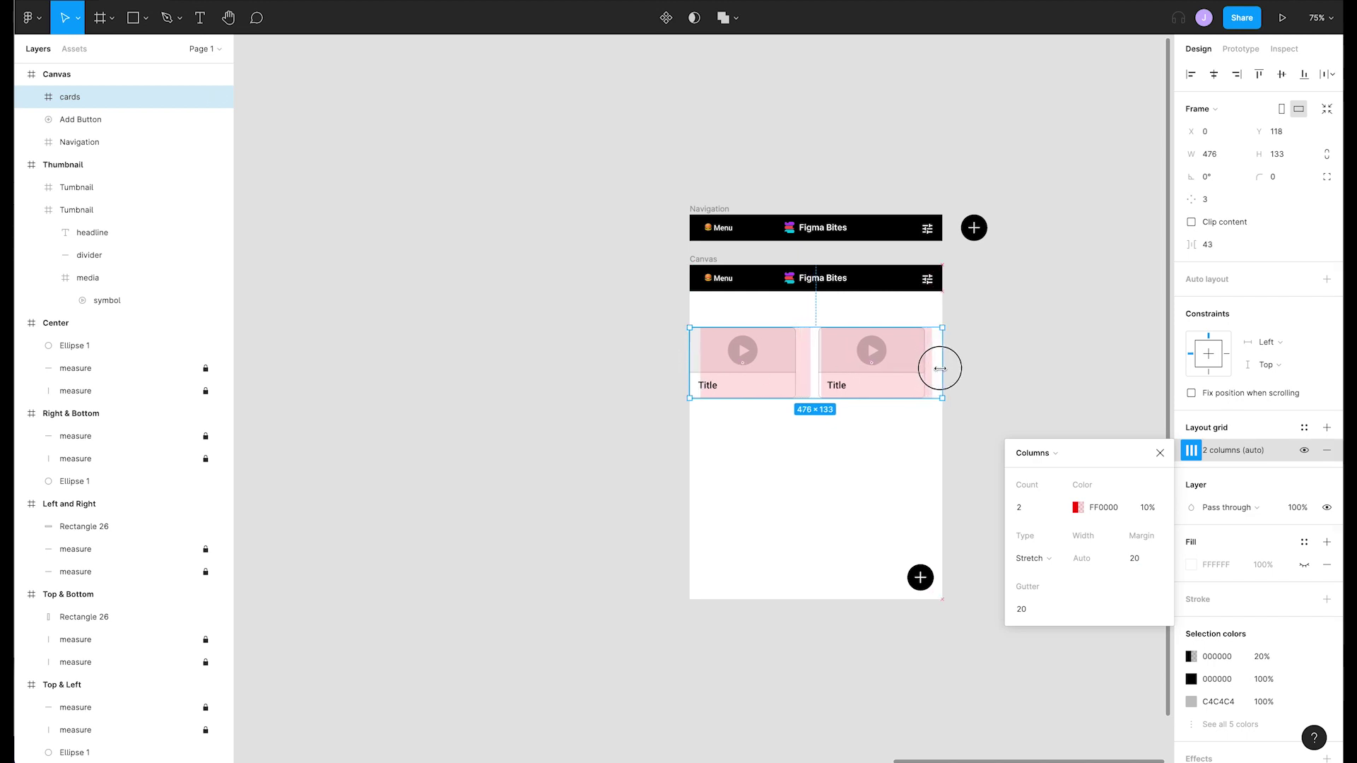
{"action": "left_click", "coordinate": [739, 385]}
{"action": "left_click", "coordinate": [865, 373]}
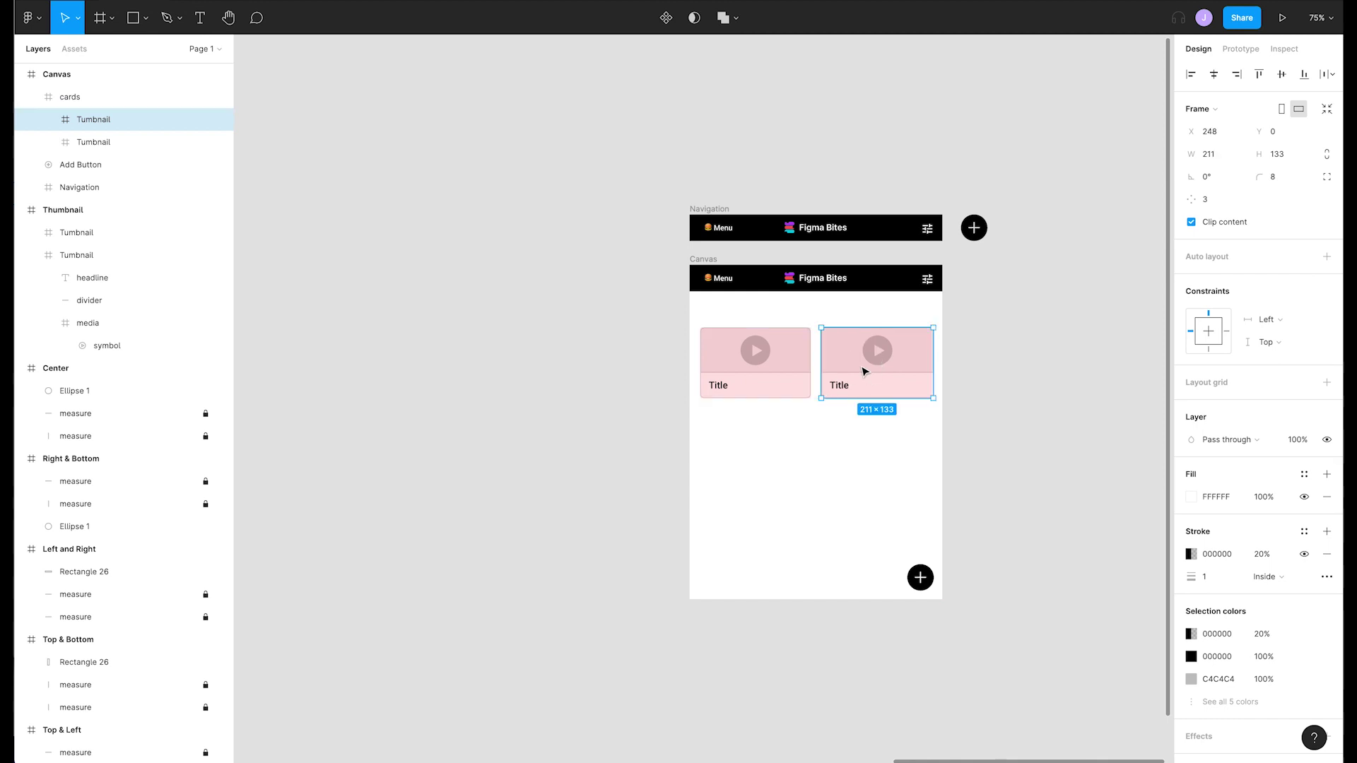
Set both thumbnail cards and their cards frame to stretch Left and right
{"action": "left_click", "coordinate": [748, 382], "text": "shift"}
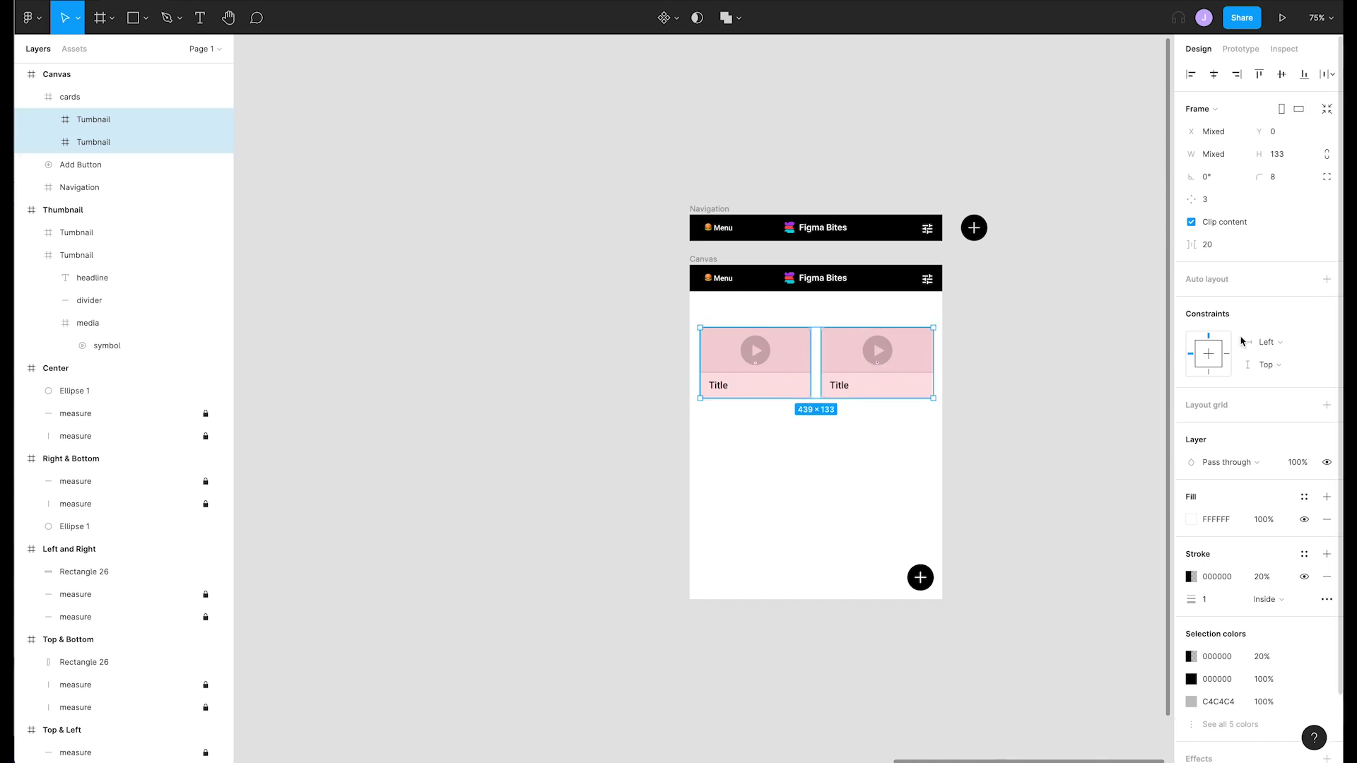
{"action": "left_click", "coordinate": [1281, 339]}
{"action": "left_click", "coordinate": [1286, 375]}
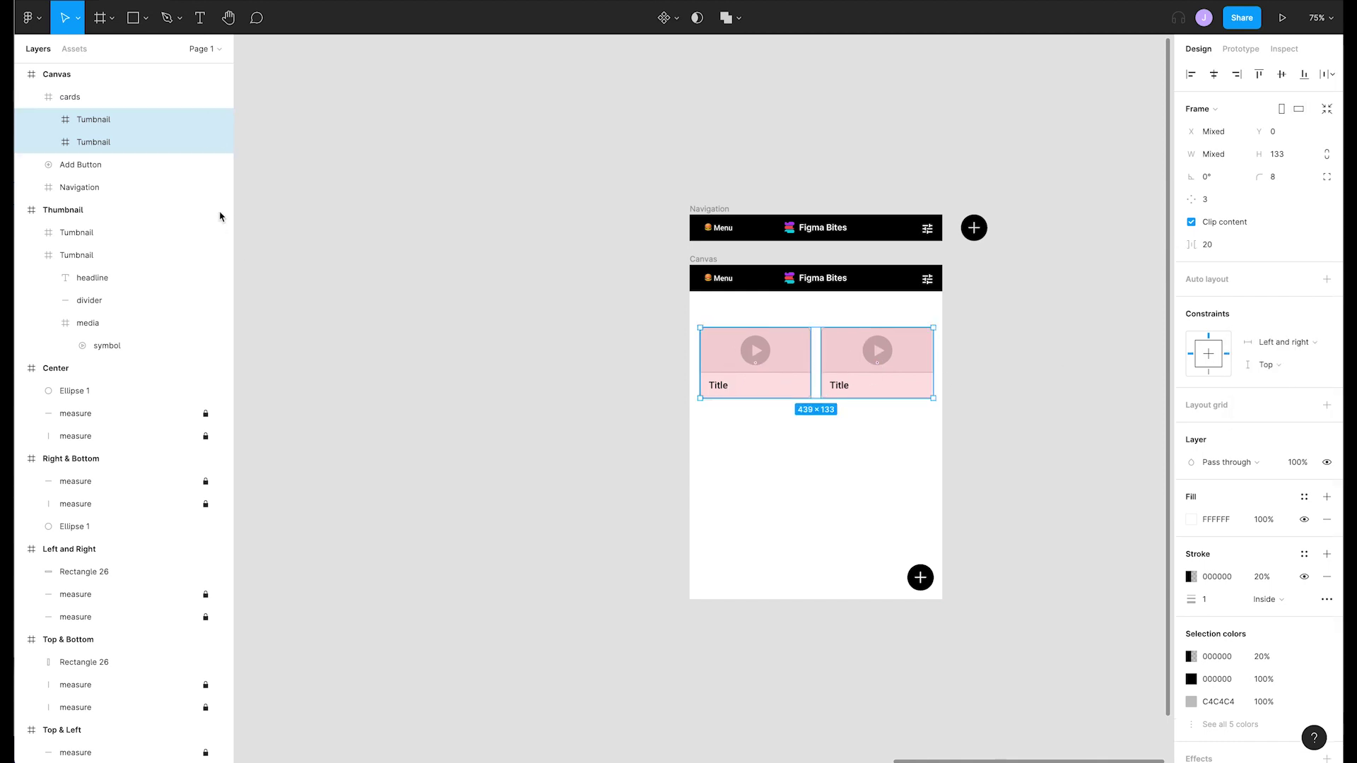
{"action": "left_click", "coordinate": [78, 97]}
{"action": "left_click", "coordinate": [1265, 342]}
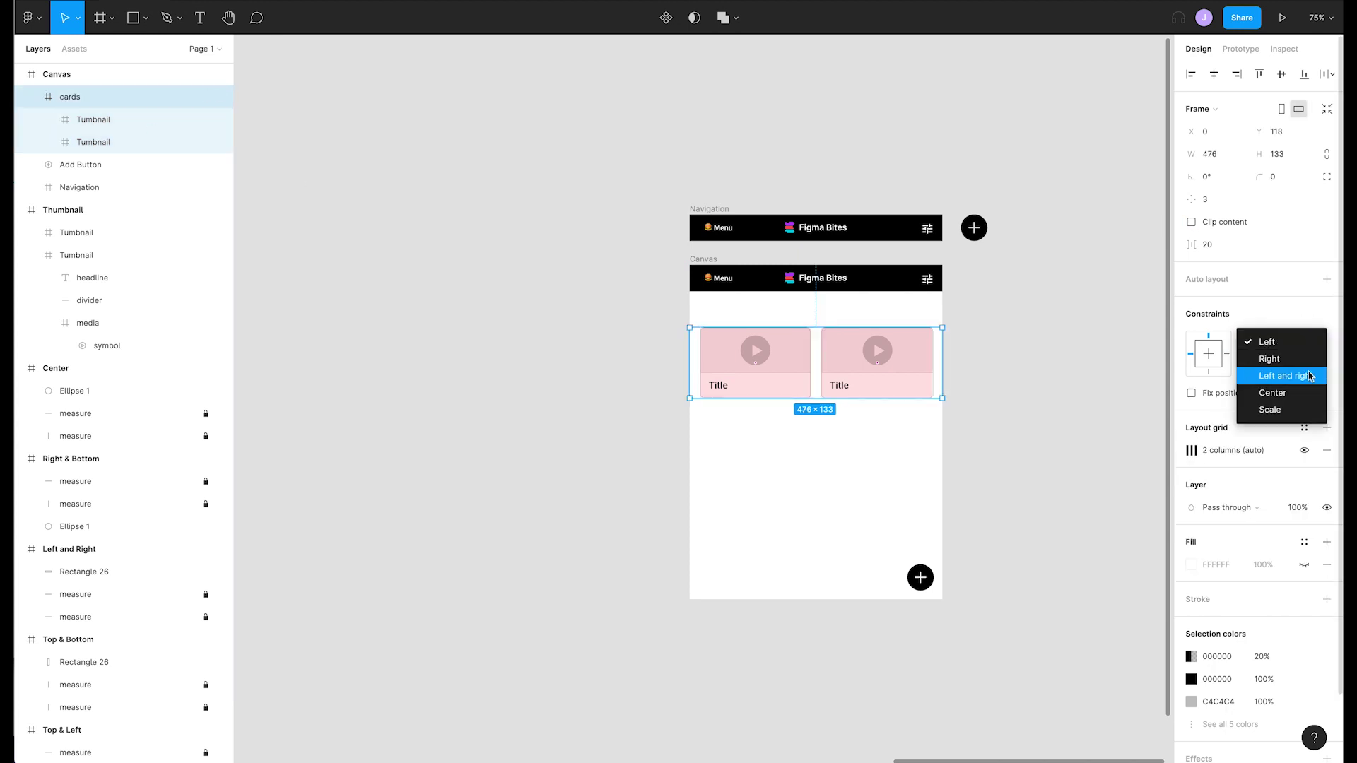
{"action": "left_click", "coordinate": [1285, 375]}
{"action": "left_click", "coordinate": [1047, 438]}
{"action": "left_click", "coordinate": [925, 456]}
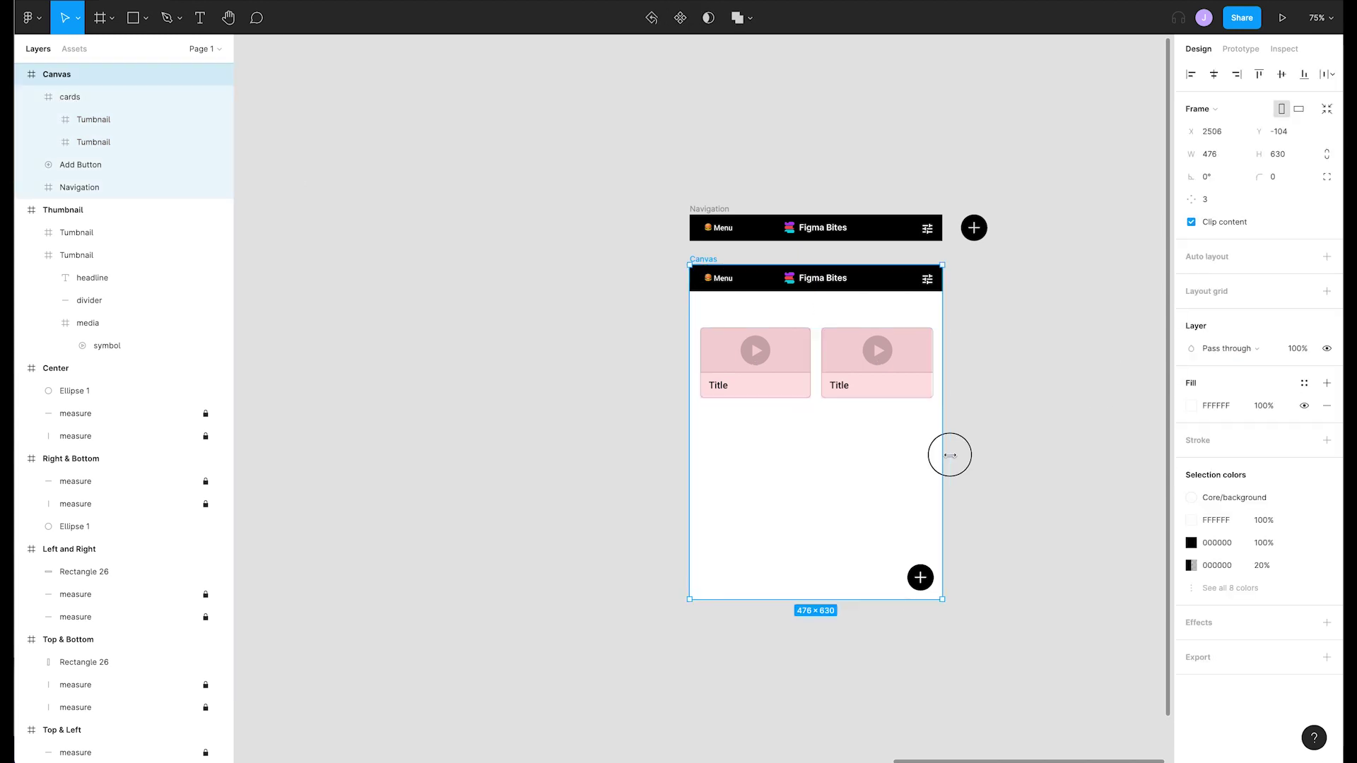